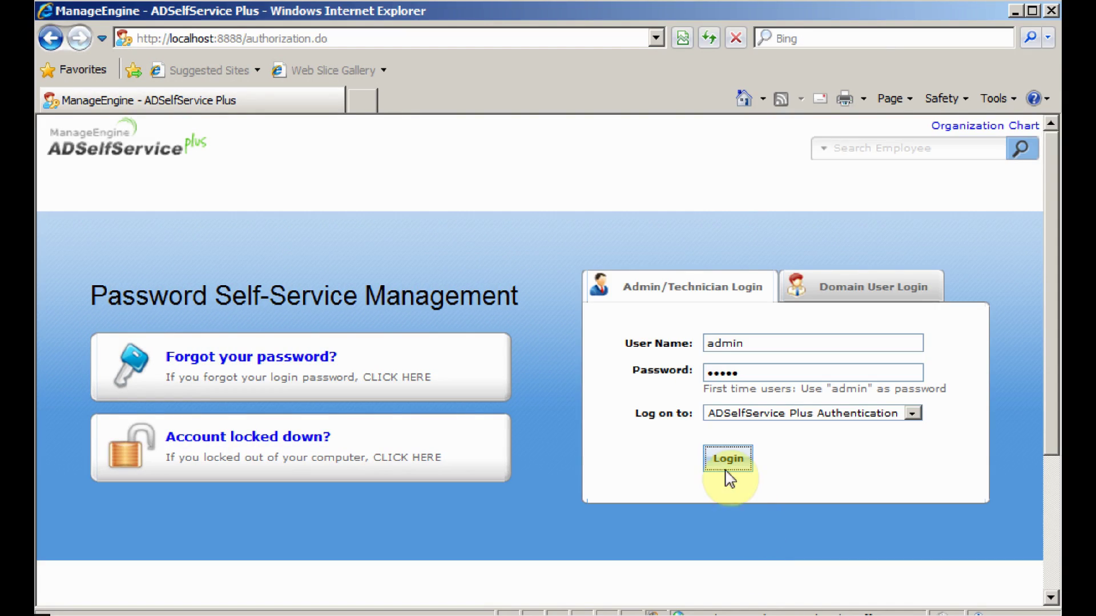
# Step: Sign in to the ADSelfService Plus admin console
pyautogui.click(774, 481)
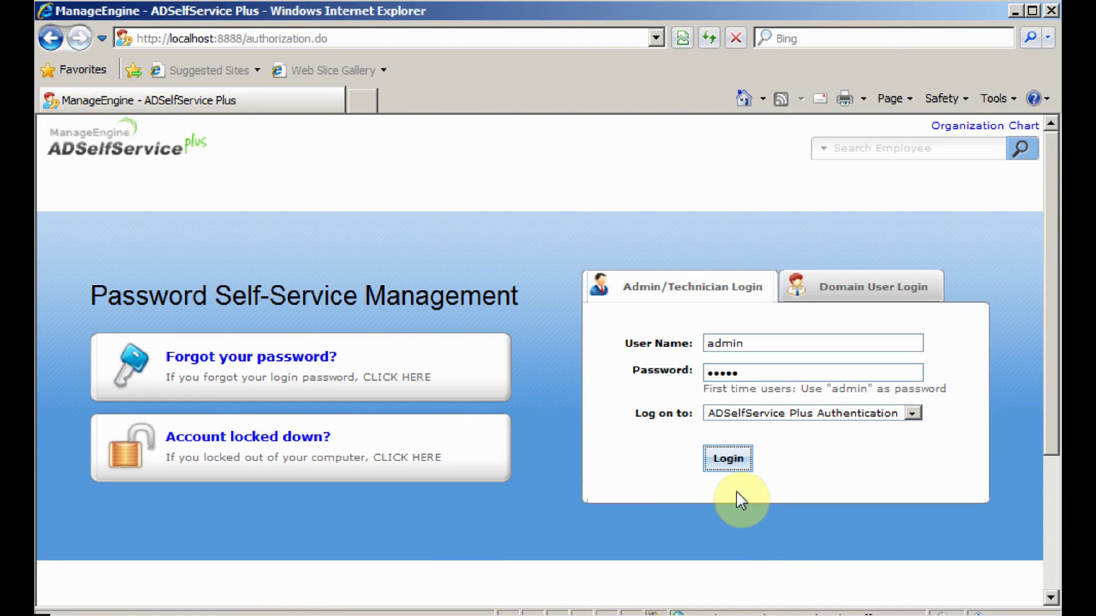
pyautogui.click(734, 463)
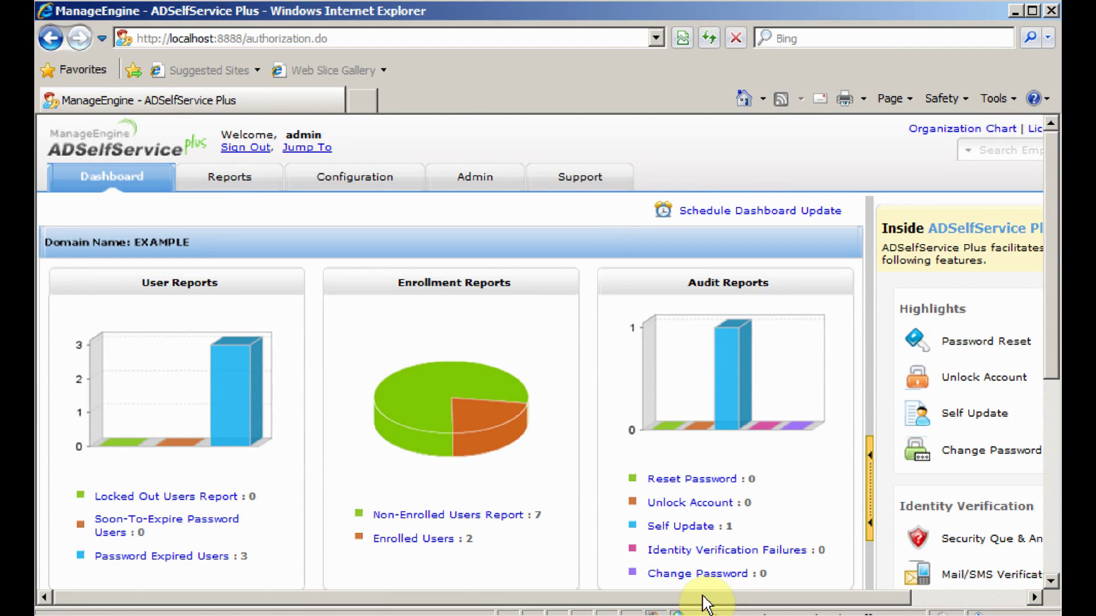
pyautogui.moveTo(702, 597); pyautogui.dragTo(817, 597)
# Step: Open Domain Settings and bring up the edit form for the example.com domain
pyautogui.click(974, 182)
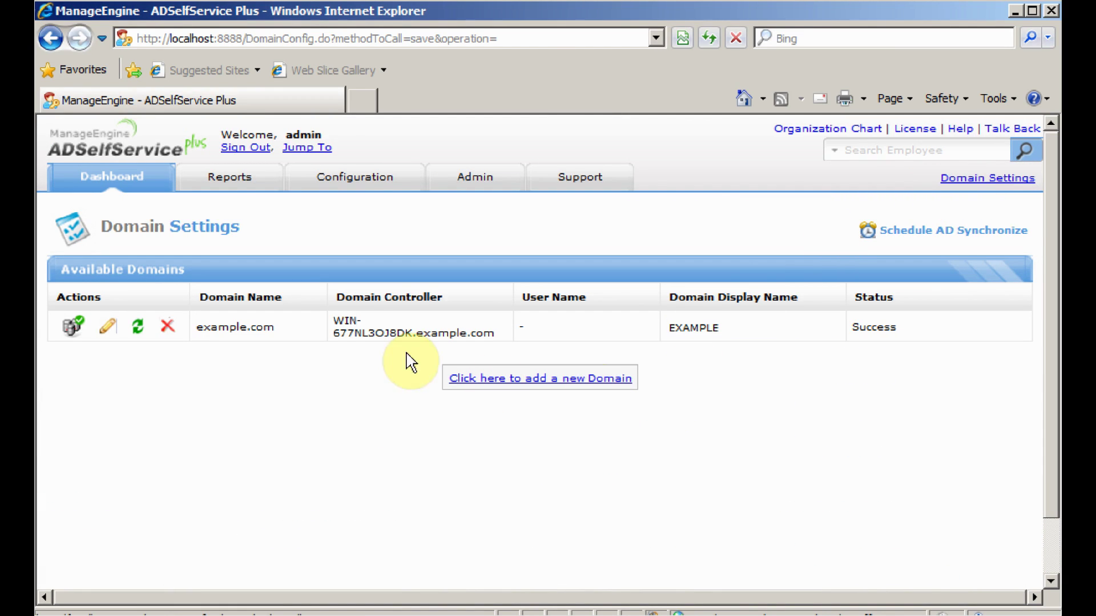
pyautogui.click(493, 380)
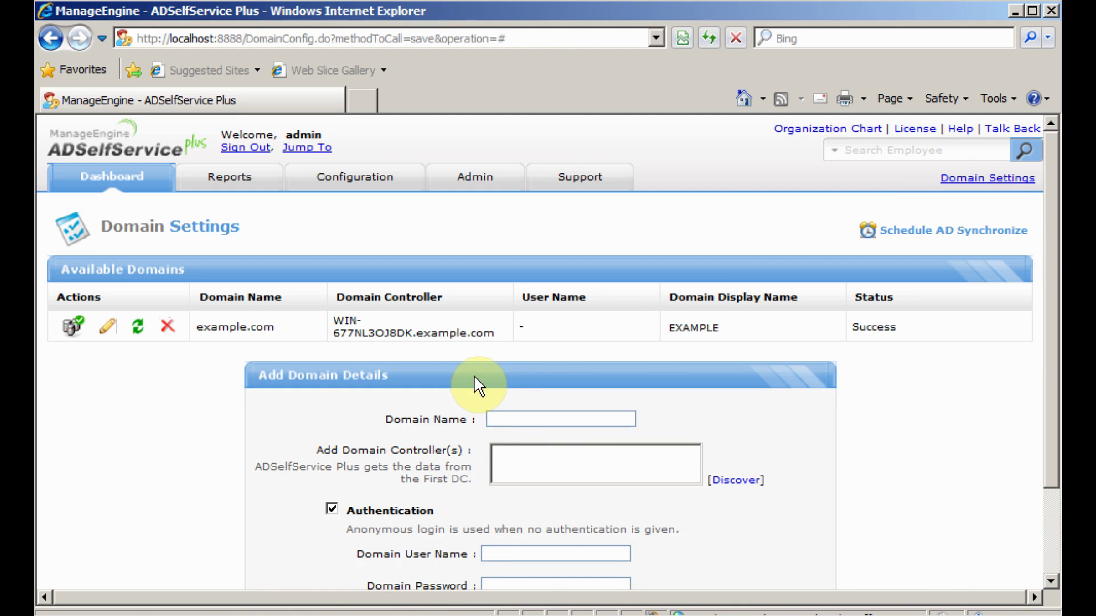
pyautogui.click(108, 324)
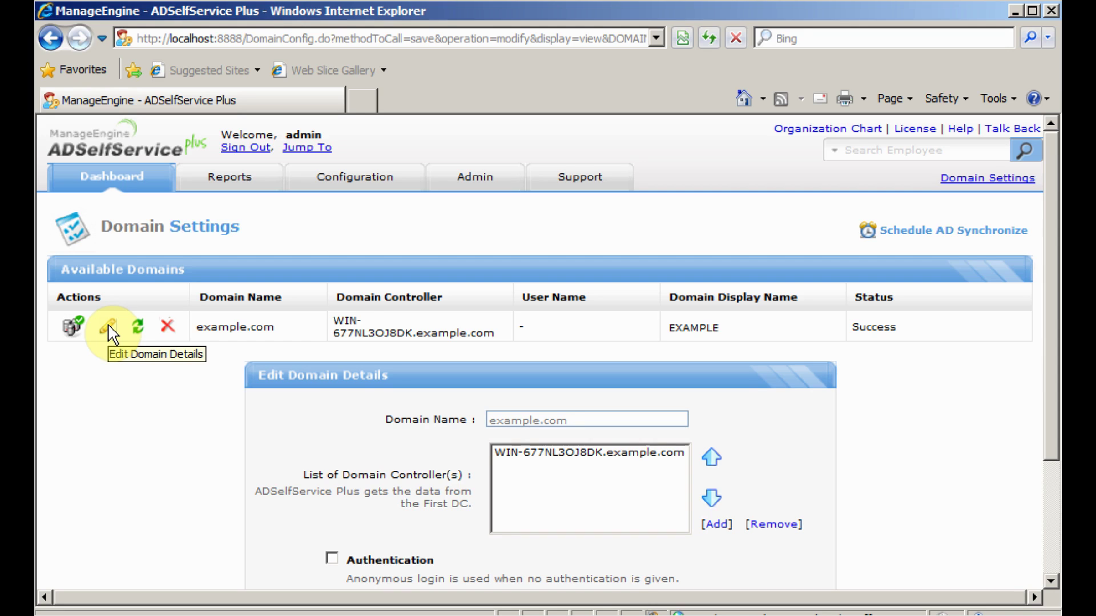
# Step: Create a policy named Policy2 with Reset Password, Unlock Account, Self Update and Change Password enabled
pyautogui.click(355, 180)
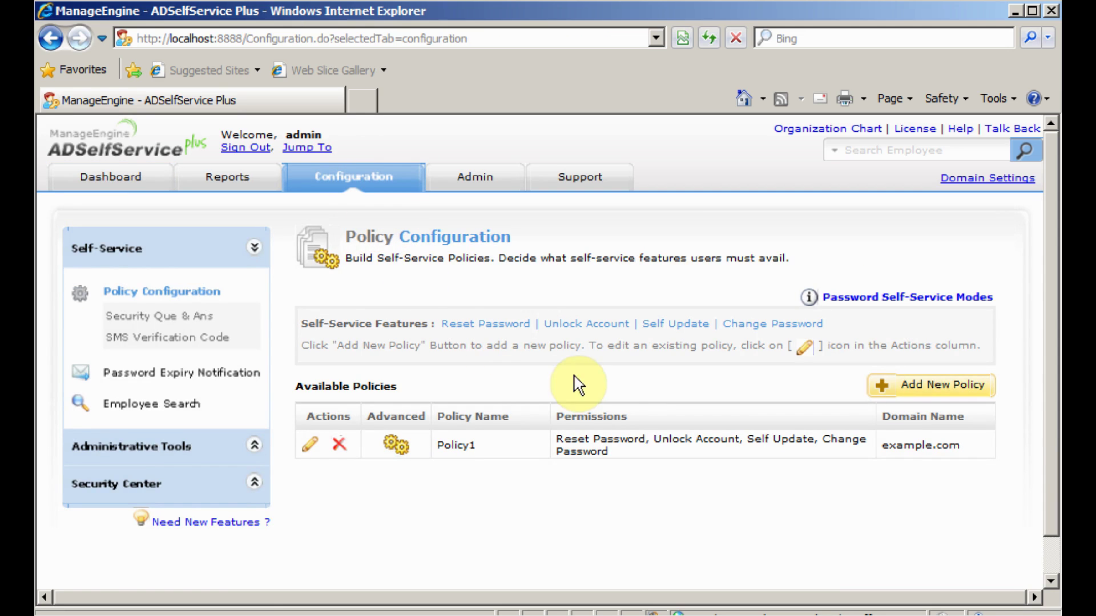
pyautogui.click(932, 385)
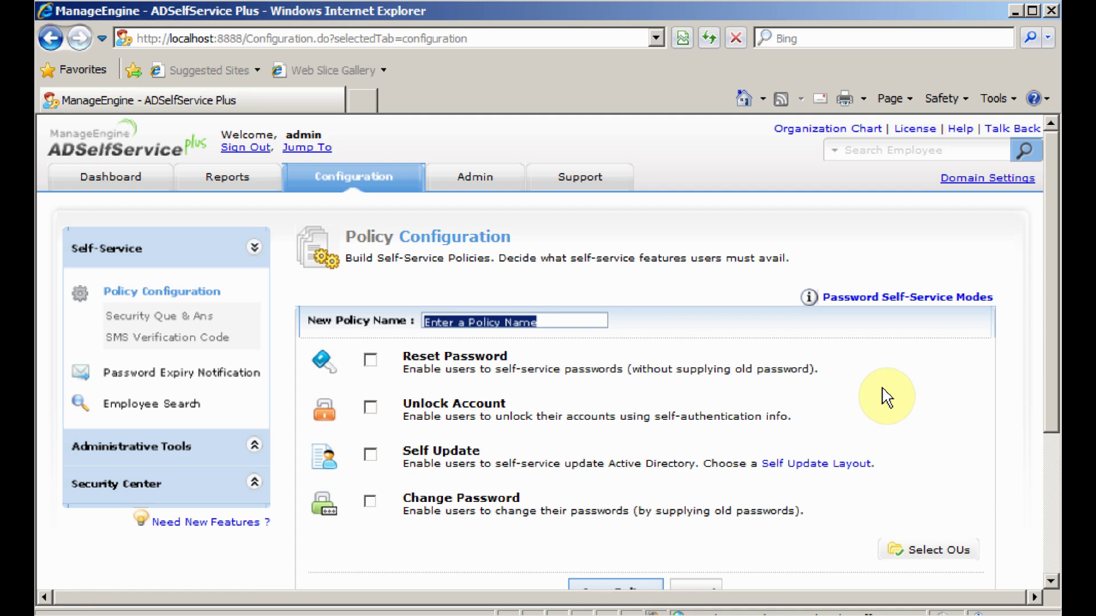
pyautogui.write('Policy2')
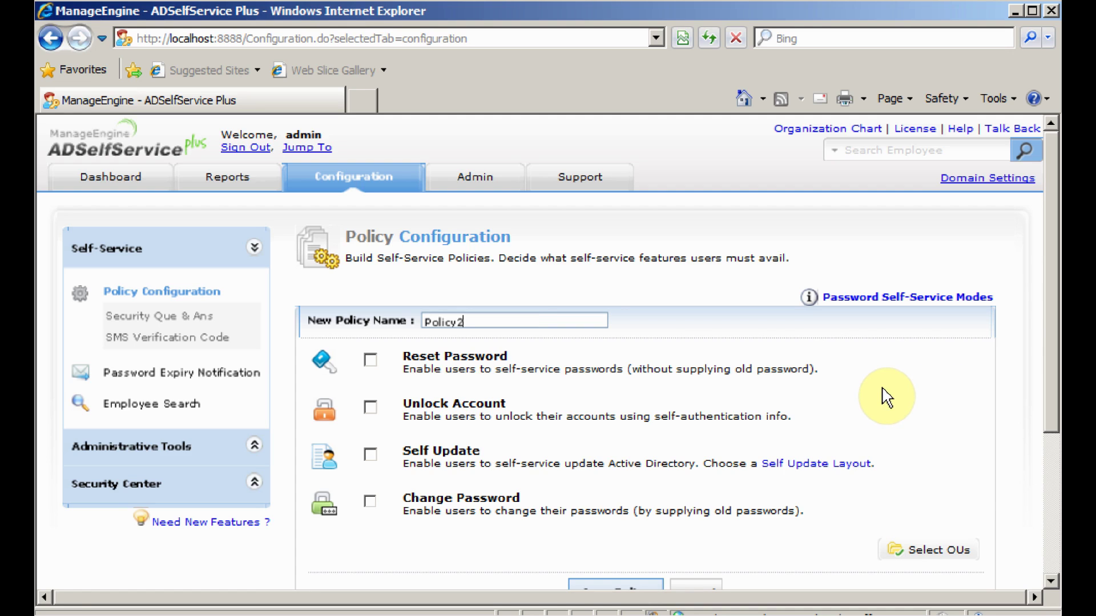
pyautogui.click(370, 359)
pyautogui.click(371, 407)
pyautogui.click(371, 454)
pyautogui.click(371, 502)
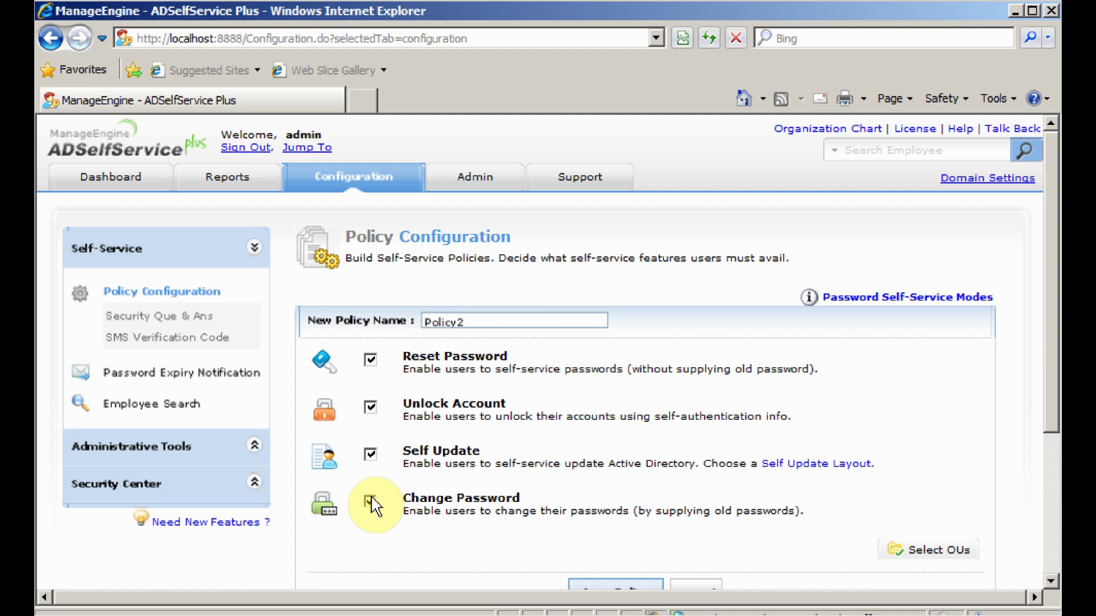
# Step: Apply Policy2 to the Mumbai OU and save the policy
pyautogui.scroll(-1, 1048, 485)
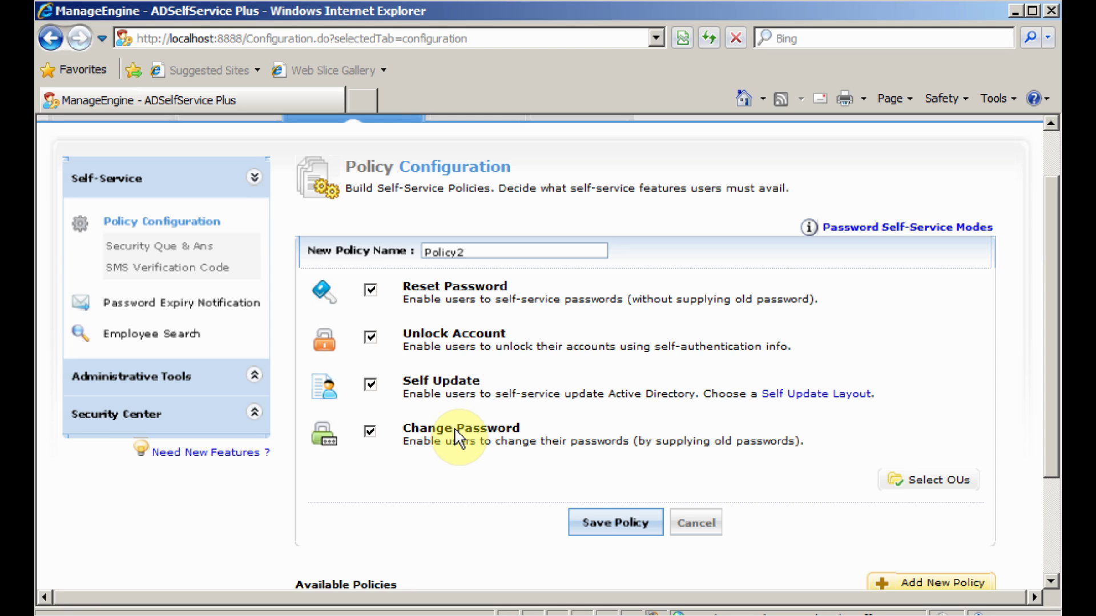
pyautogui.click(933, 485)
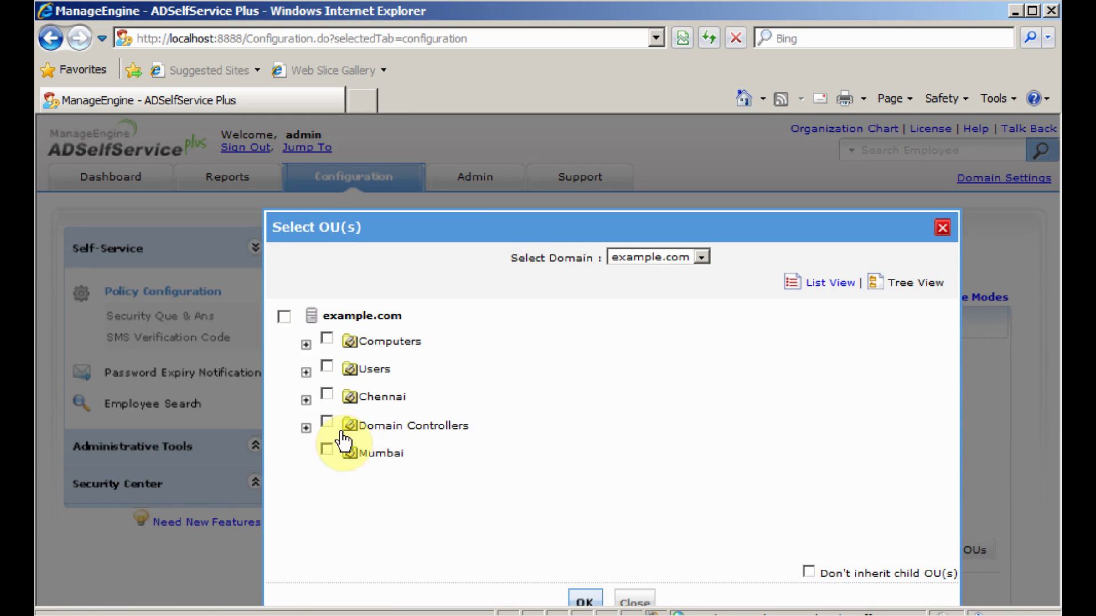
pyautogui.click(326, 450)
pyautogui.click(584, 600)
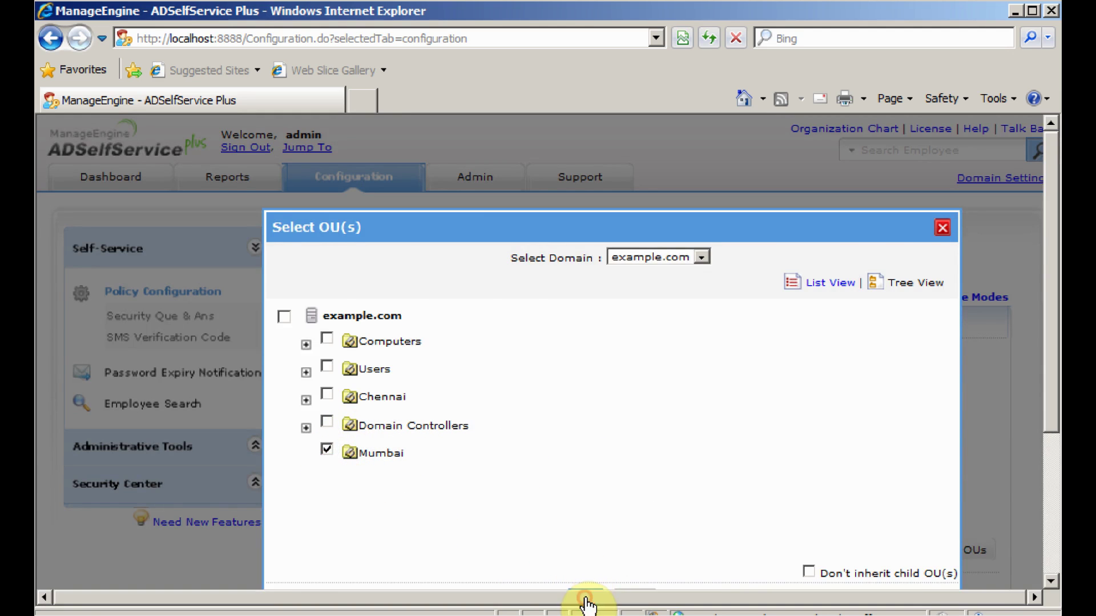
pyautogui.scroll(-3, 1053, 468)
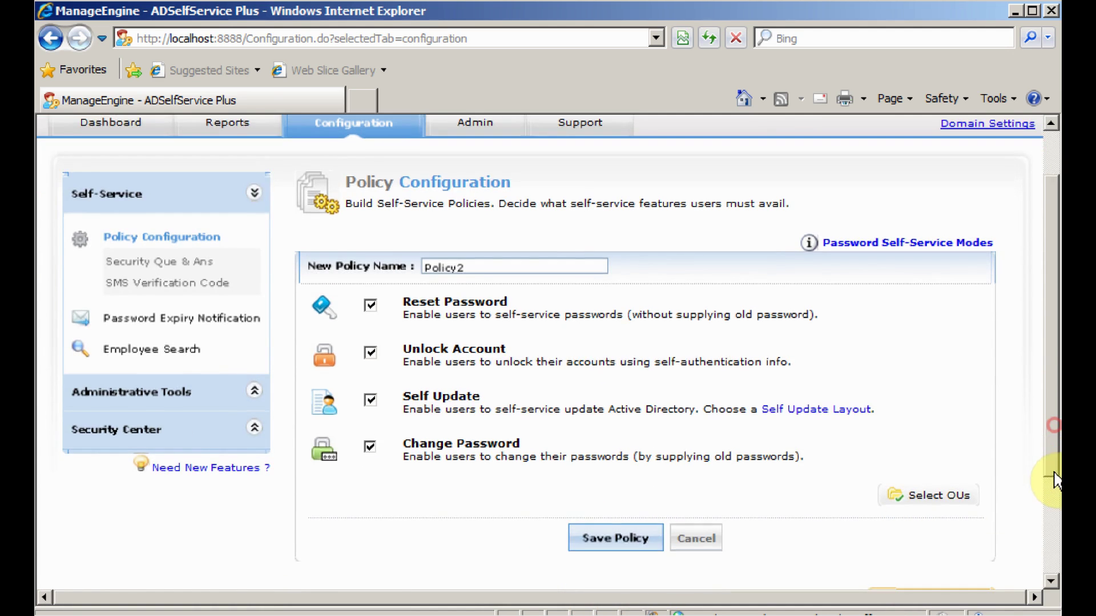
pyautogui.click(600, 511)
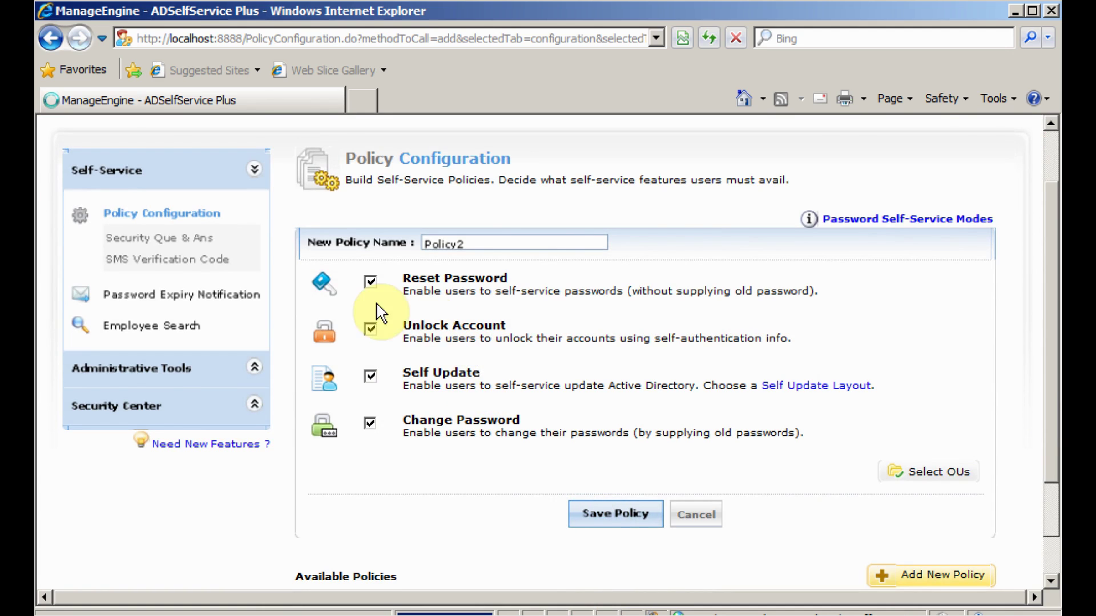
pyautogui.click(202, 317)
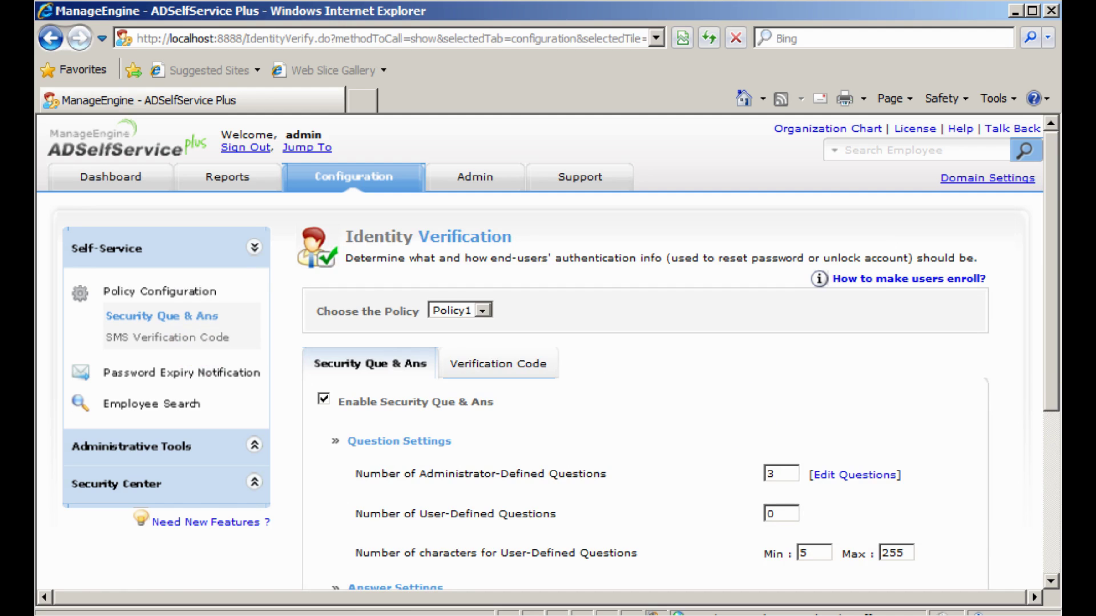
# Step: Set Policy1's administrator-defined security questions to 2, review the question list, and save
pyautogui.moveTo(1051, 378); pyautogui.dragTo(1044, 479)
pyautogui.doubleClick(782, 340)
pyautogui.write('2')
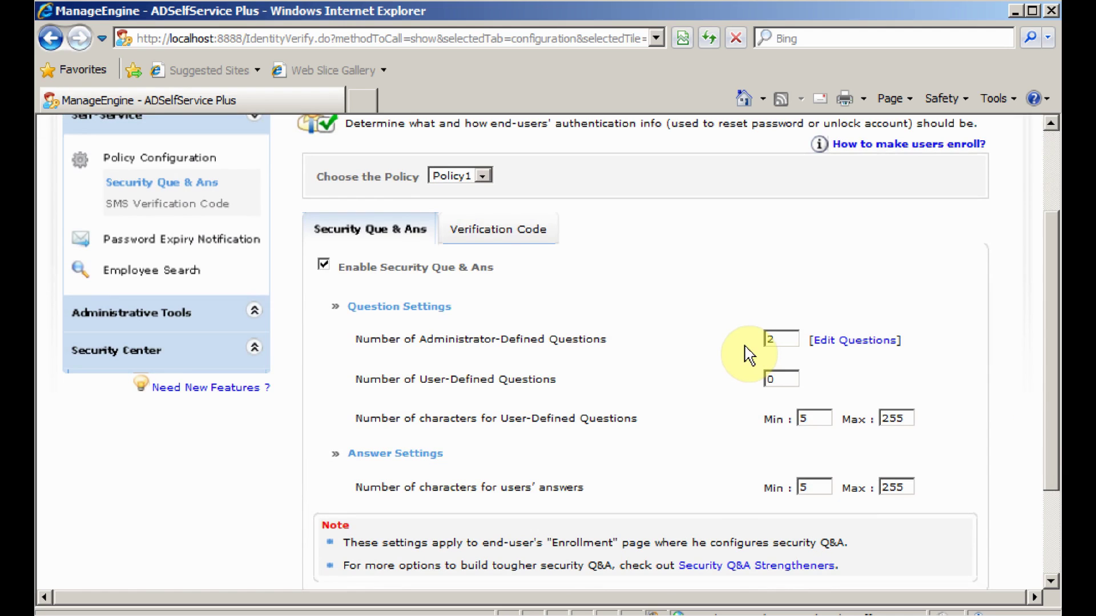
pyautogui.click(855, 342)
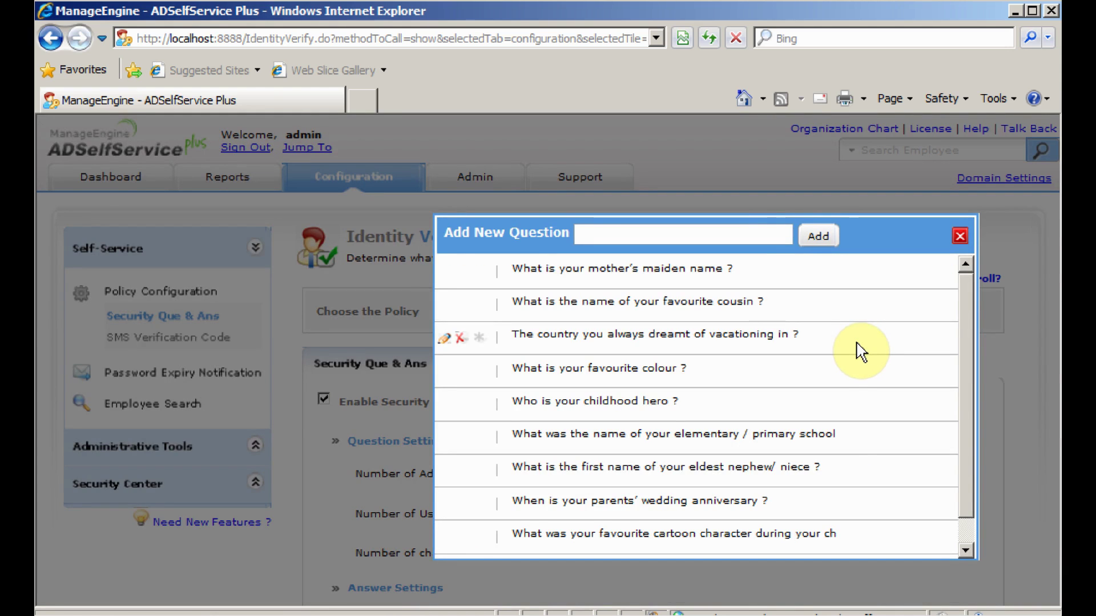
pyautogui.click(642, 236)
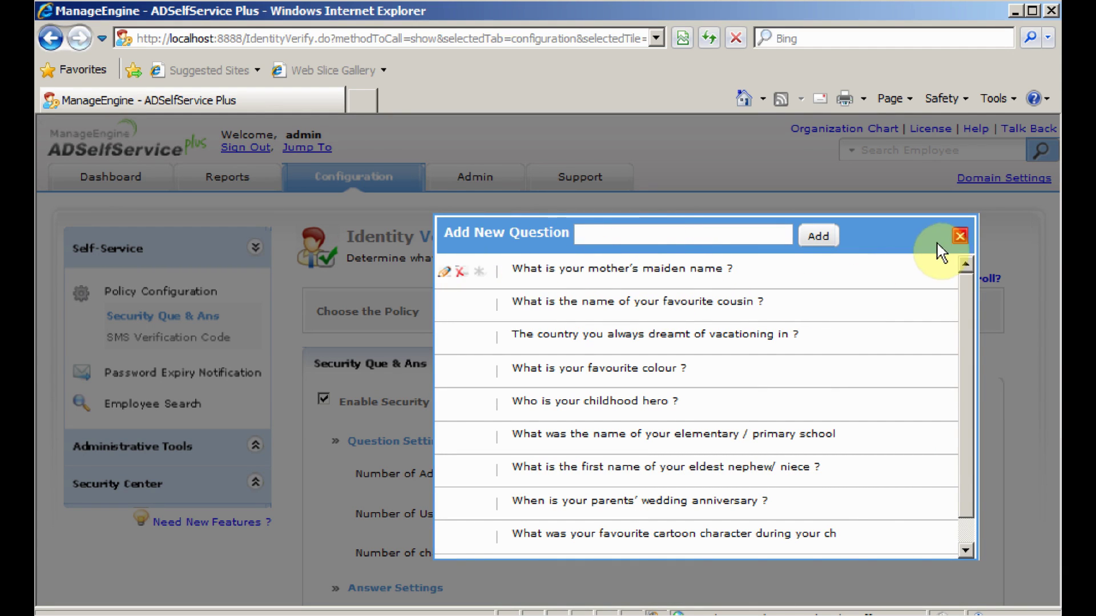
pyautogui.click(960, 236)
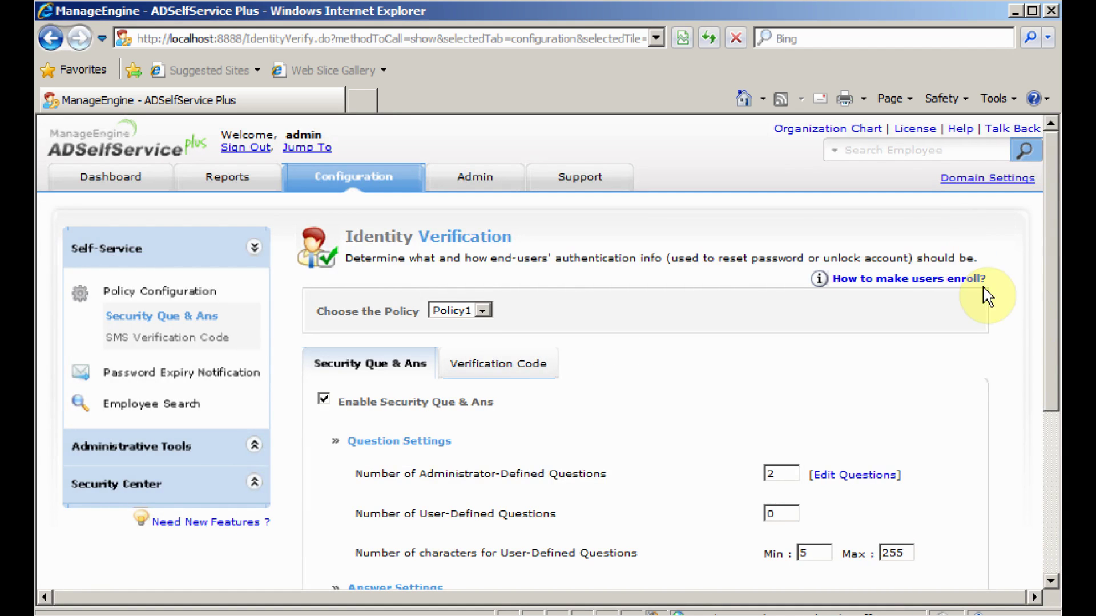
pyautogui.moveTo(1045, 343); pyautogui.dragTo(1051, 496)
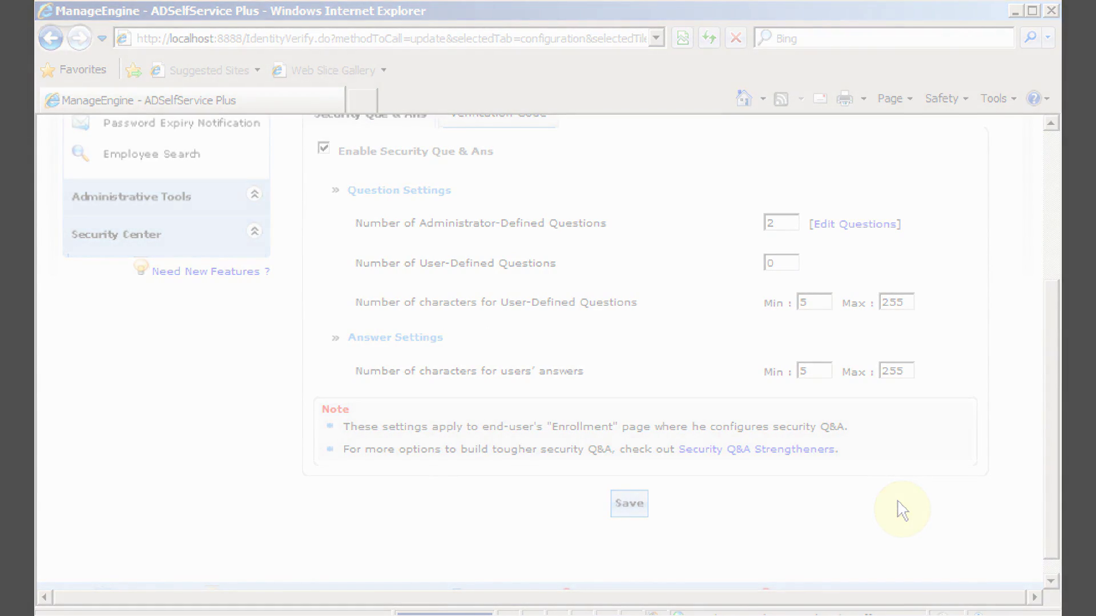
pyautogui.click(627, 504)
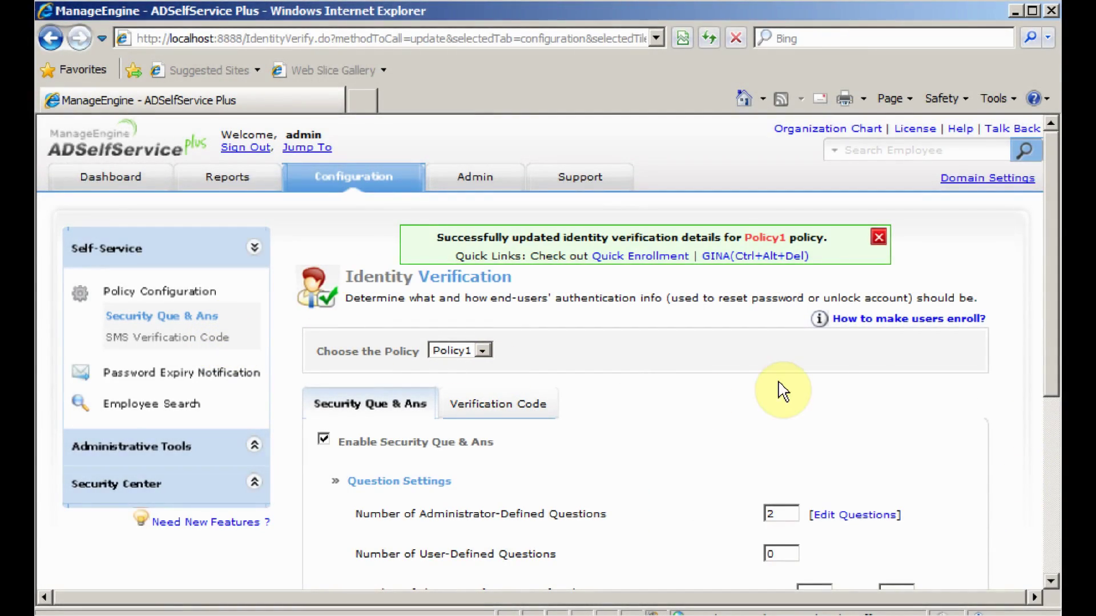
# Step: Open the Notify Users to Enroll form and address the enrollment mail to Policy1 users
pyautogui.click(873, 319)
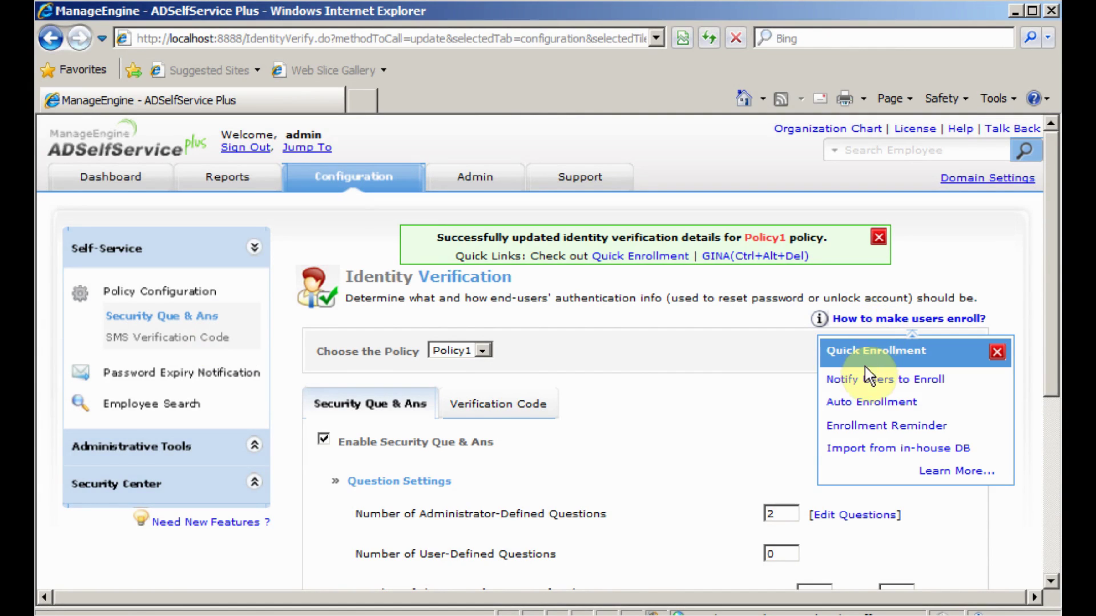
pyautogui.click(859, 379)
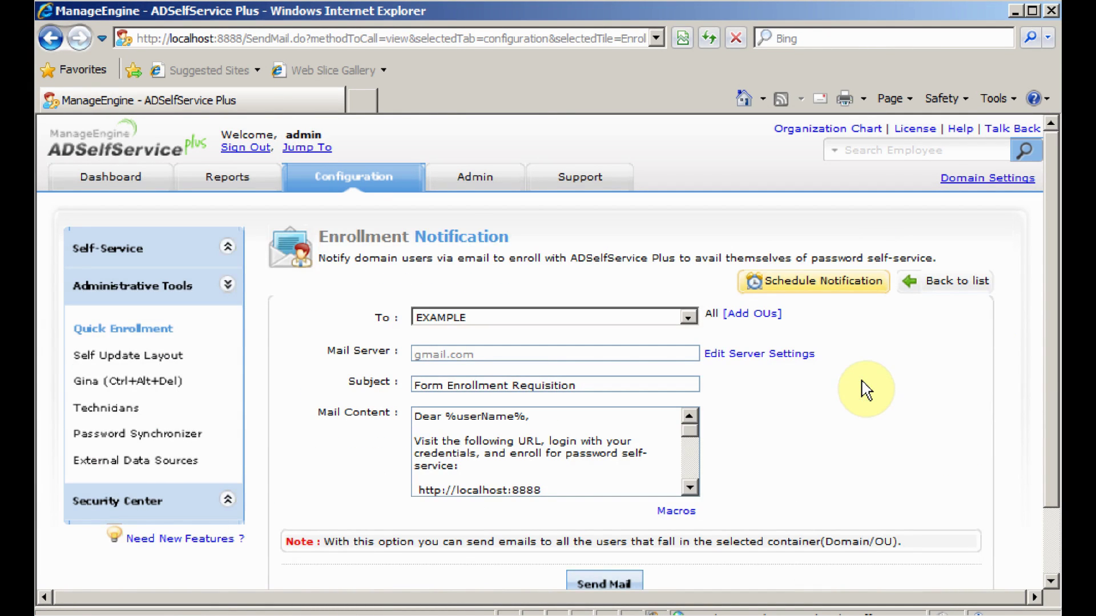
pyautogui.click(596, 322)
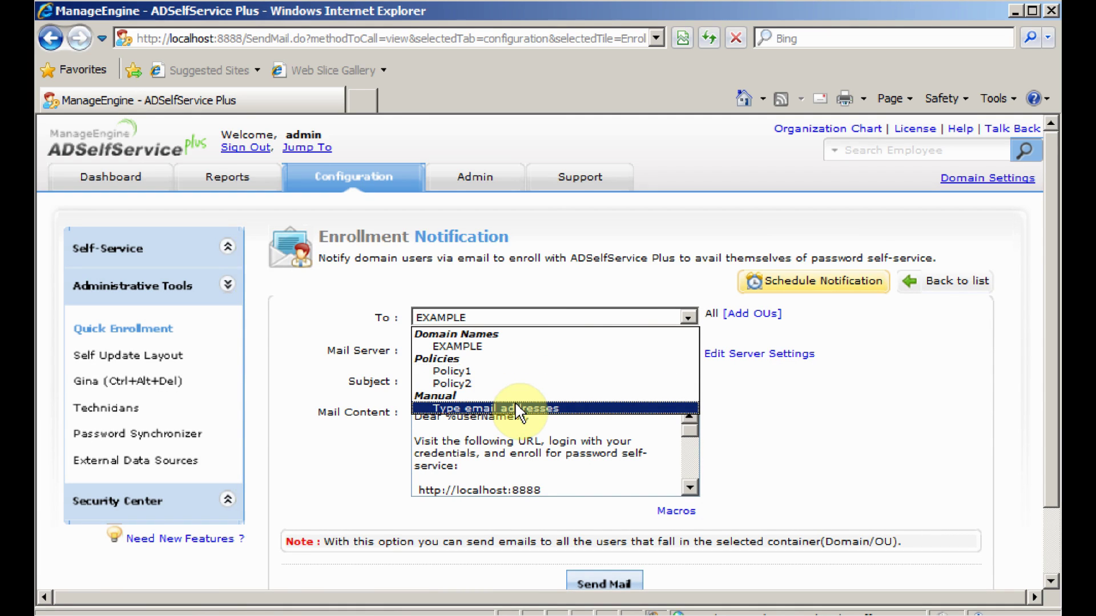
pyautogui.click(503, 373)
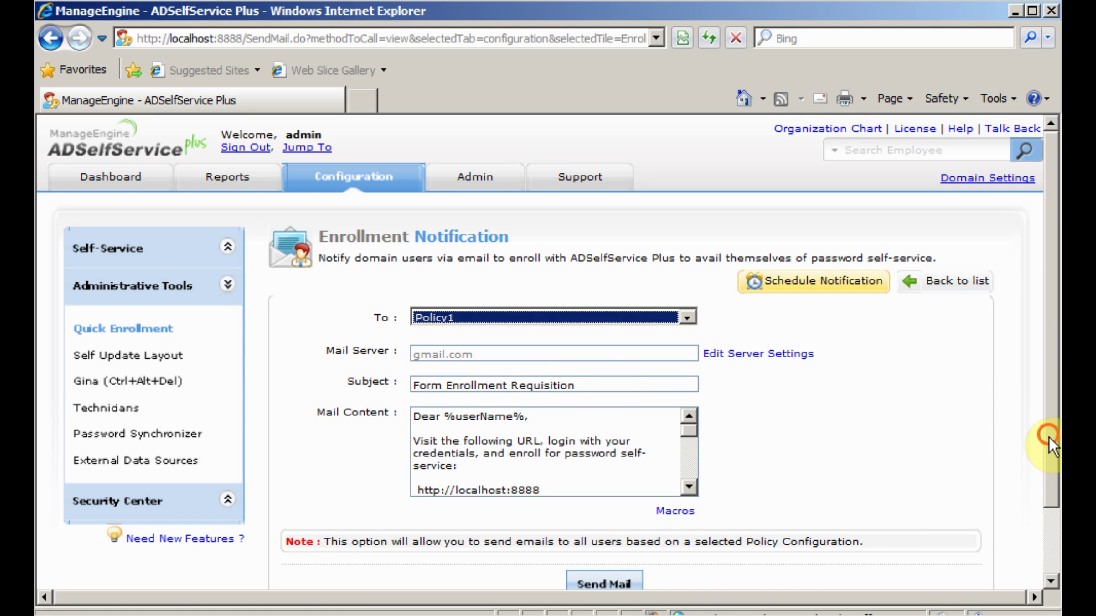
pyautogui.scroll(-1, 1055, 486)
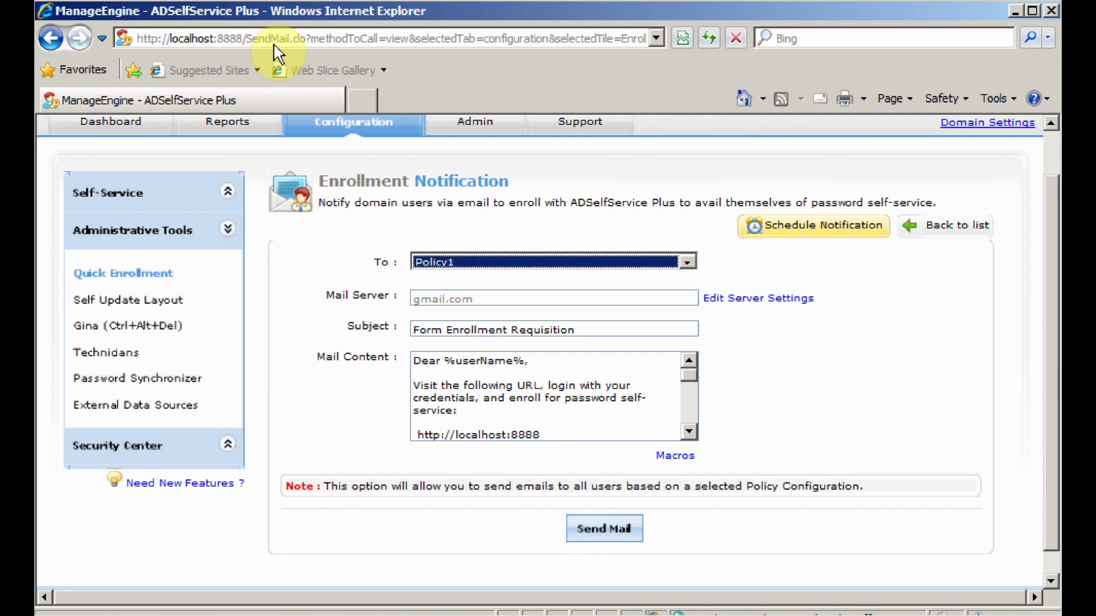
pyautogui.press('alt')
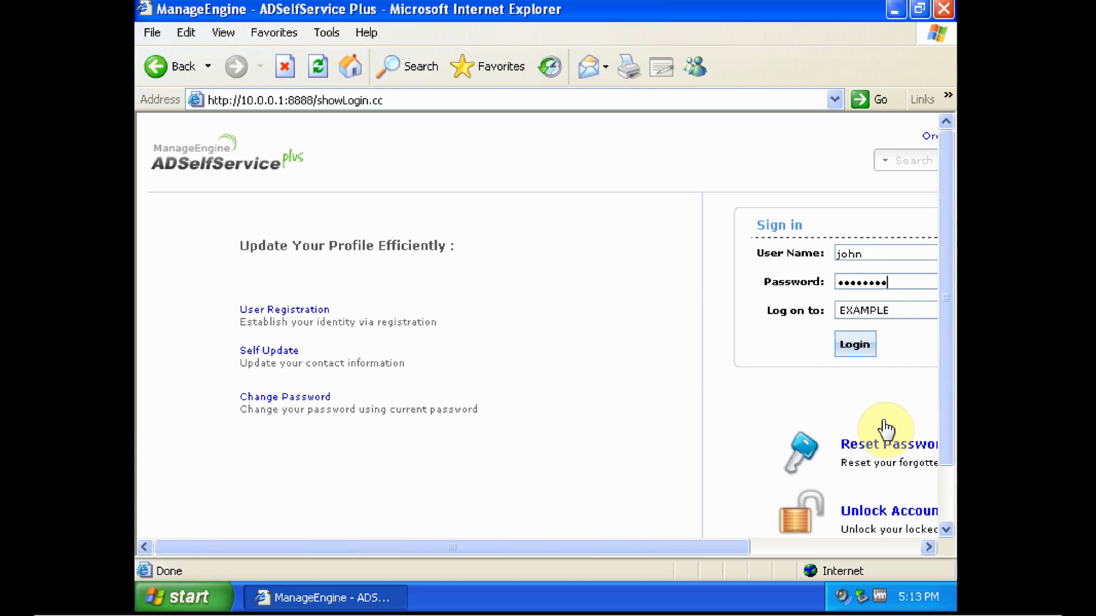
# Step: Sign in to the end-user portal and proceed to enrollment from the welcome popup
pyautogui.click(848, 344)
pyautogui.click(850, 348)
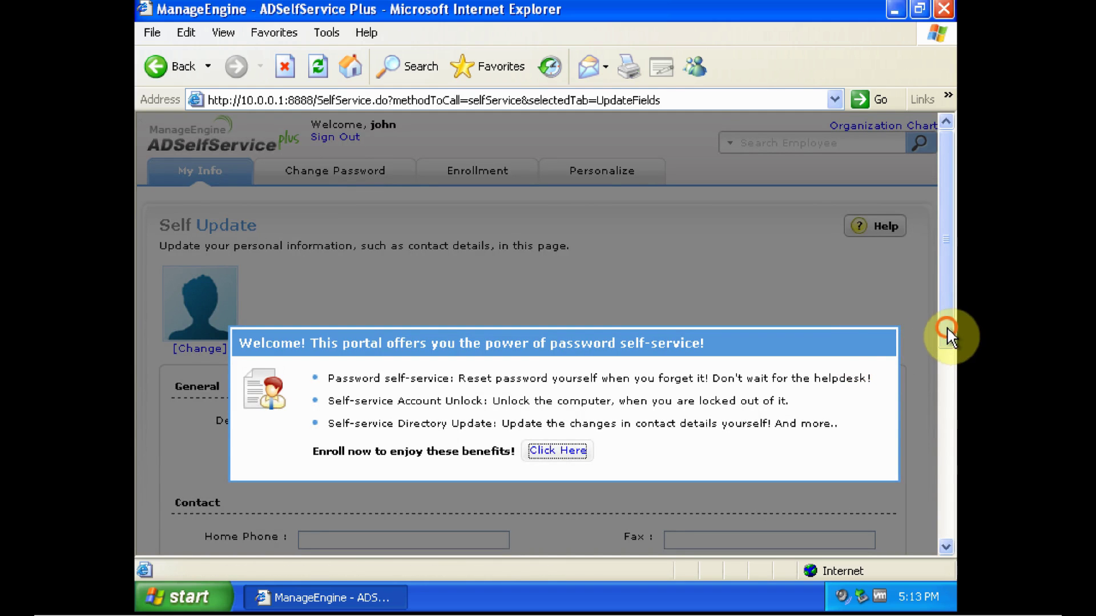
pyautogui.moveTo(946, 327); pyautogui.dragTo(950, 376)
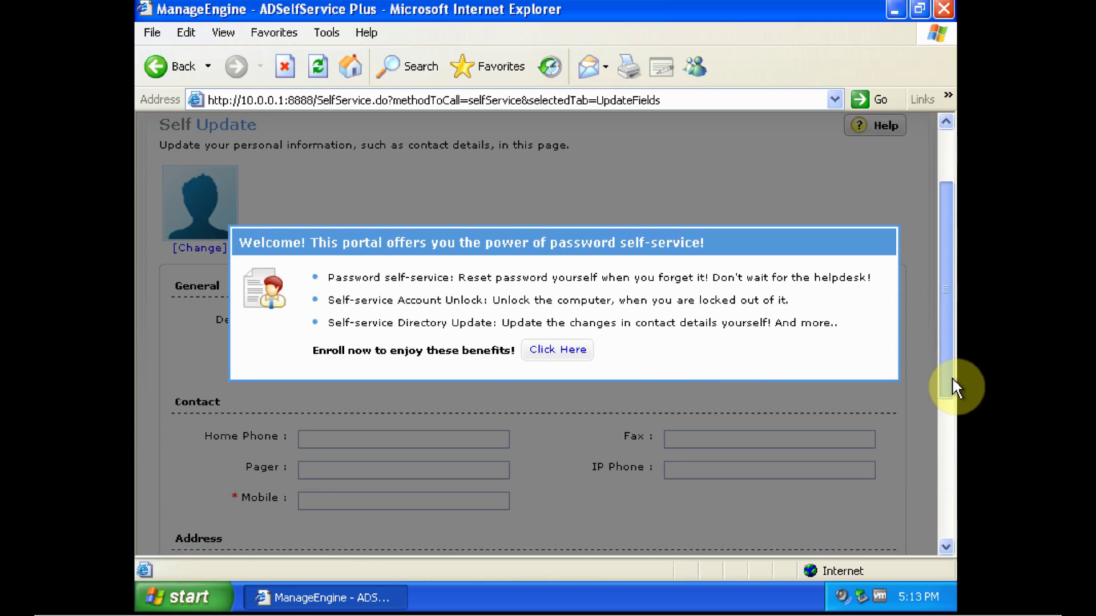
pyautogui.click(559, 348)
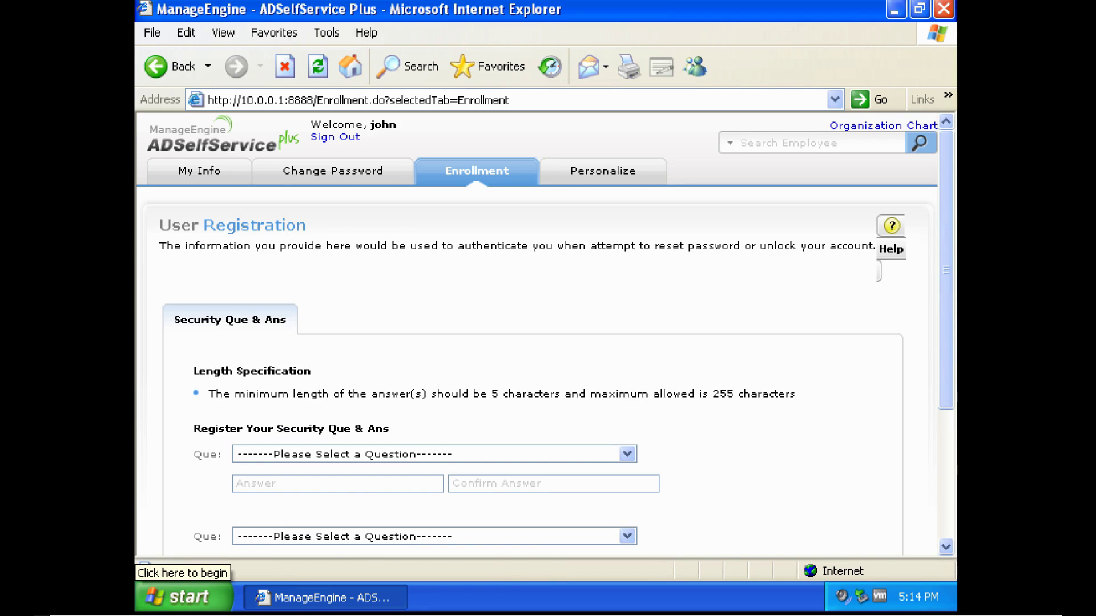
pyautogui.click(944, 440)
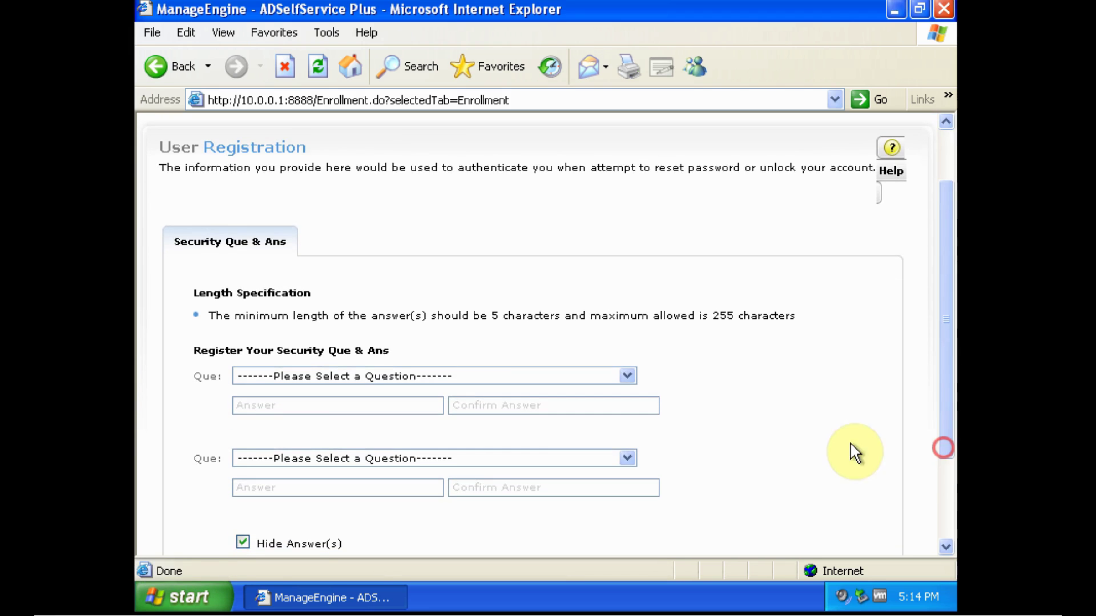
pyautogui.click(447, 377)
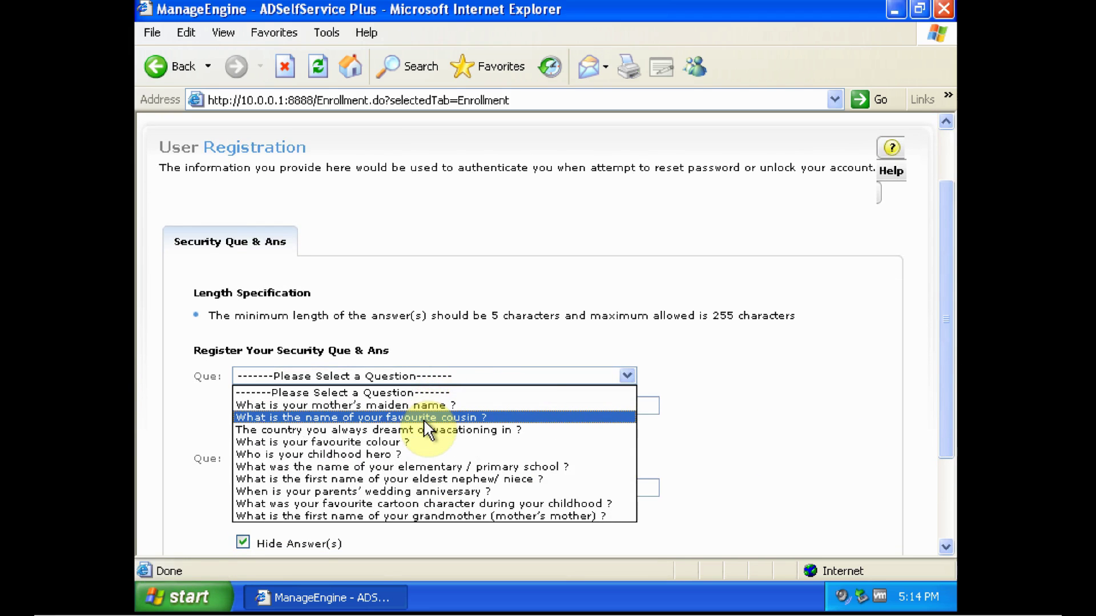
pyautogui.click(426, 405)
pyautogui.click(395, 403)
pyautogui.write('a')
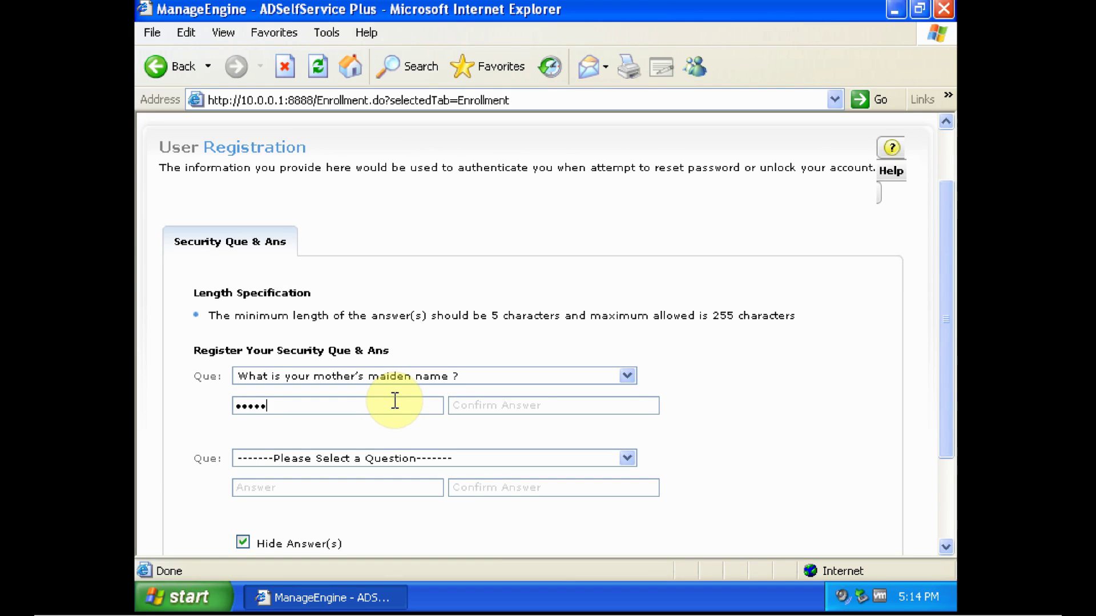
pyautogui.press('Tab')
pyautogui.write('a')
pyautogui.press('Tab')
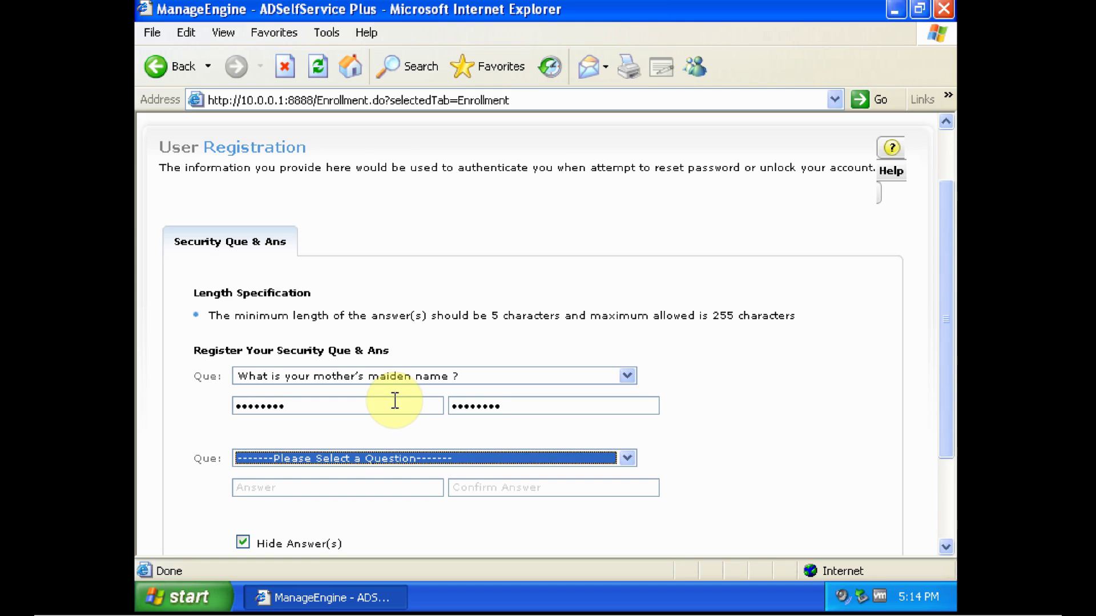
# Step: Choose the favourite cousin question, answer it with 'a', and submit the enrollment
pyautogui.click(339, 457)
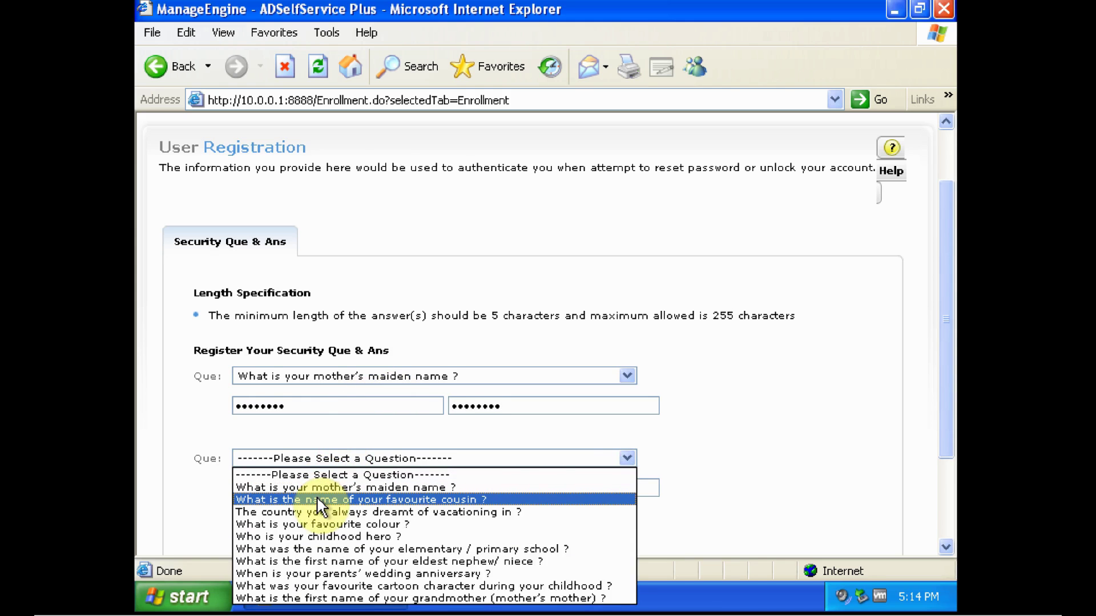
pyautogui.click(318, 500)
pyautogui.click(319, 484)
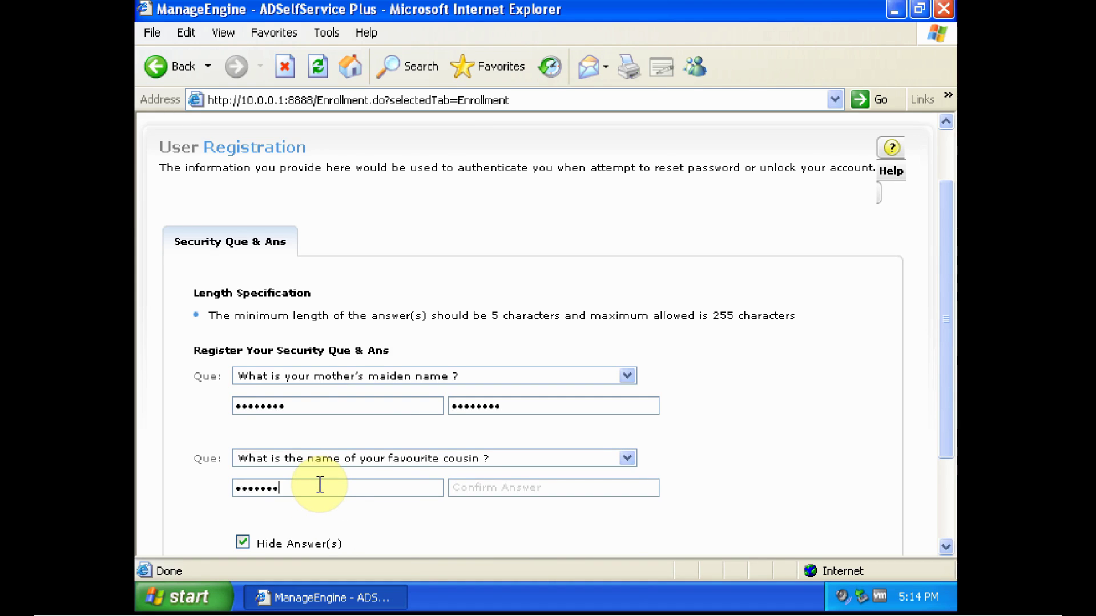
pyautogui.write('a')
pyautogui.press('Tab')
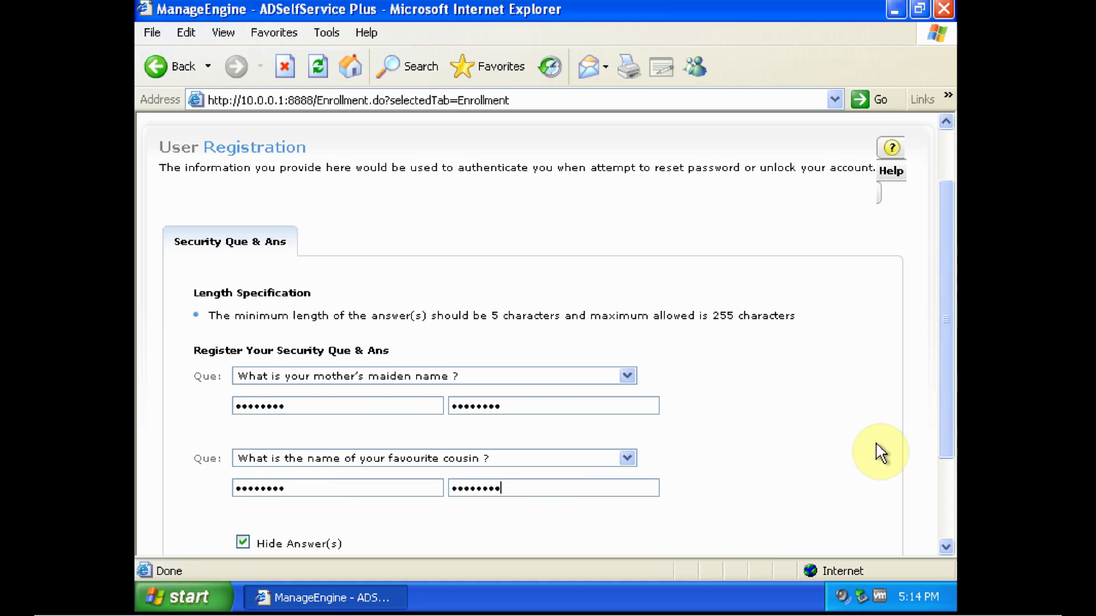
pyautogui.moveTo(940, 426); pyautogui.dragTo(940, 503)
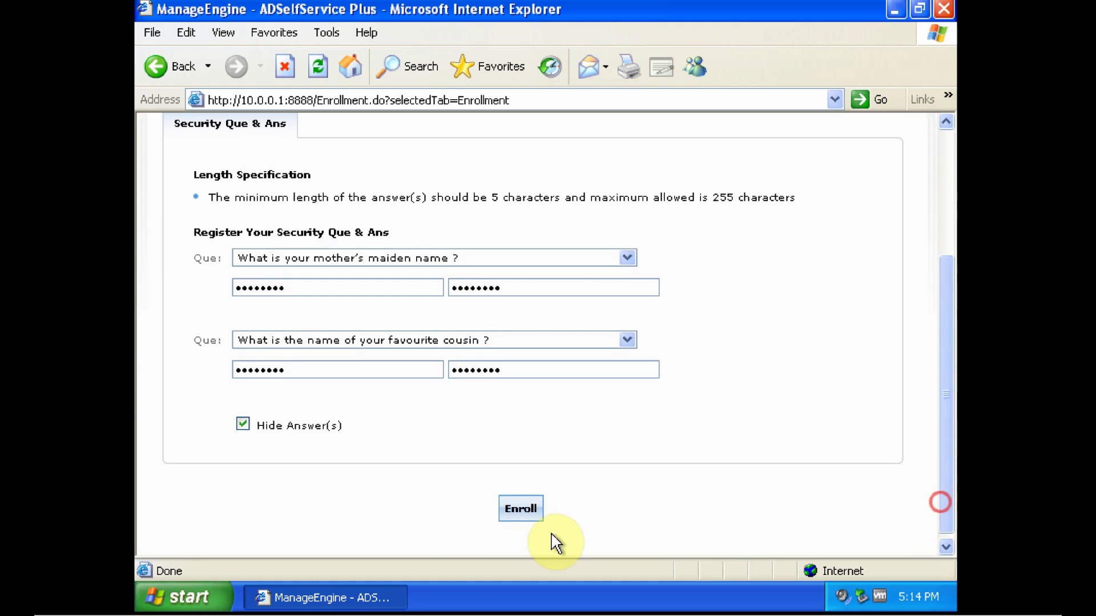
pyautogui.click(520, 511)
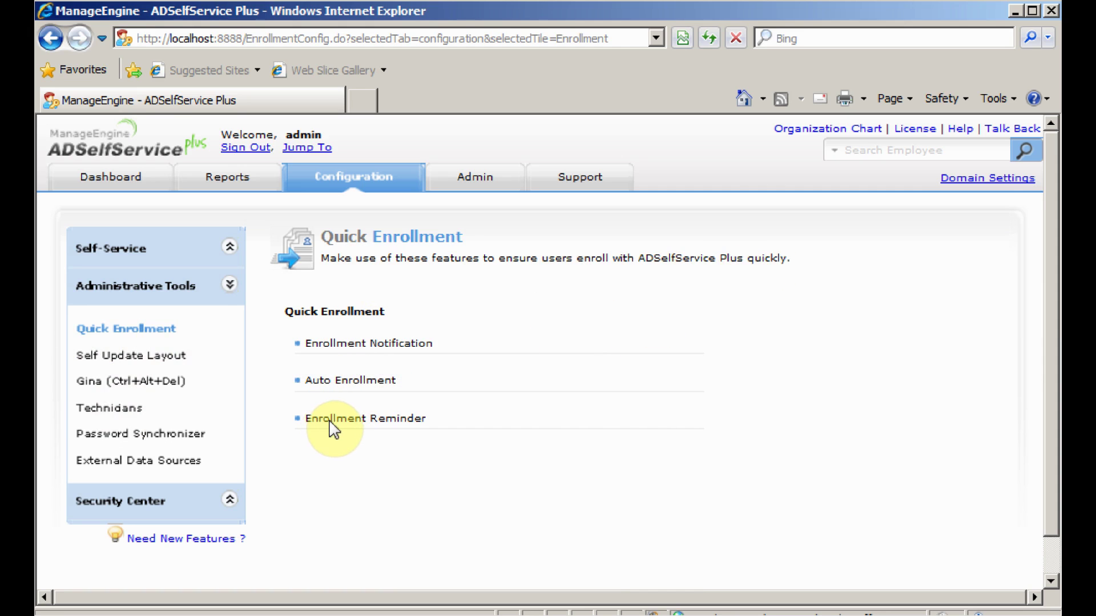
# Step: View the Auto Enrollment settings, then return and open Enrollment Reminder
pyautogui.click(355, 379)
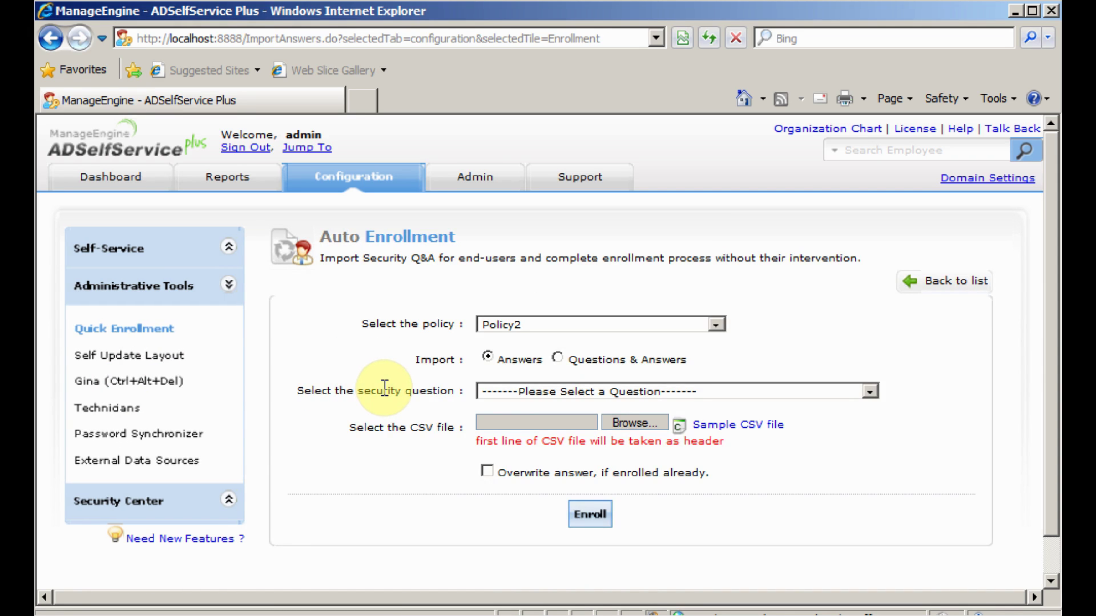
pyautogui.click(926, 286)
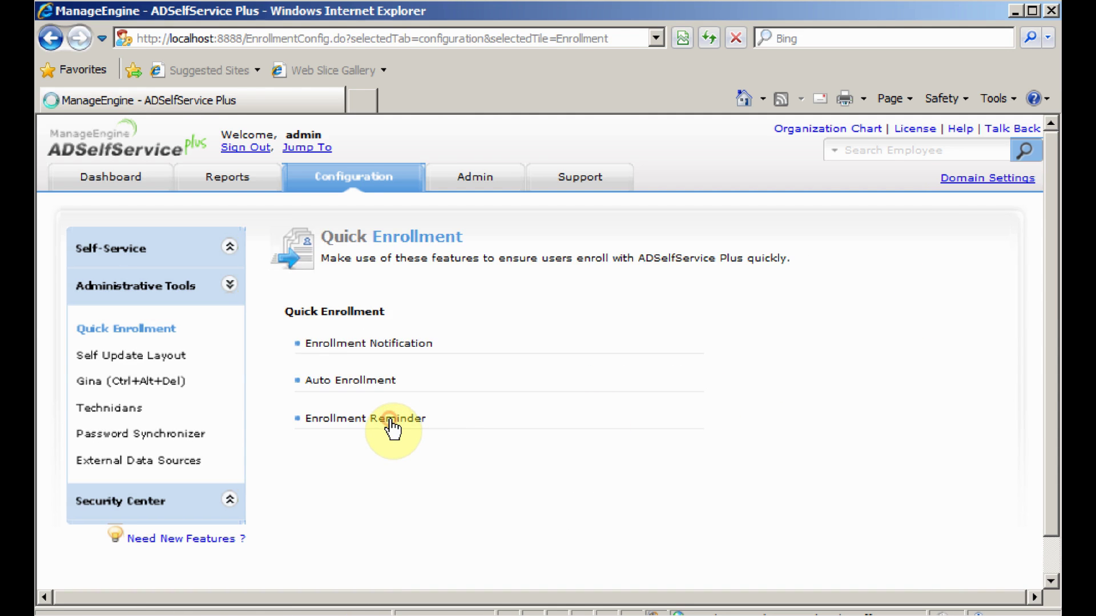
pyautogui.click(390, 422)
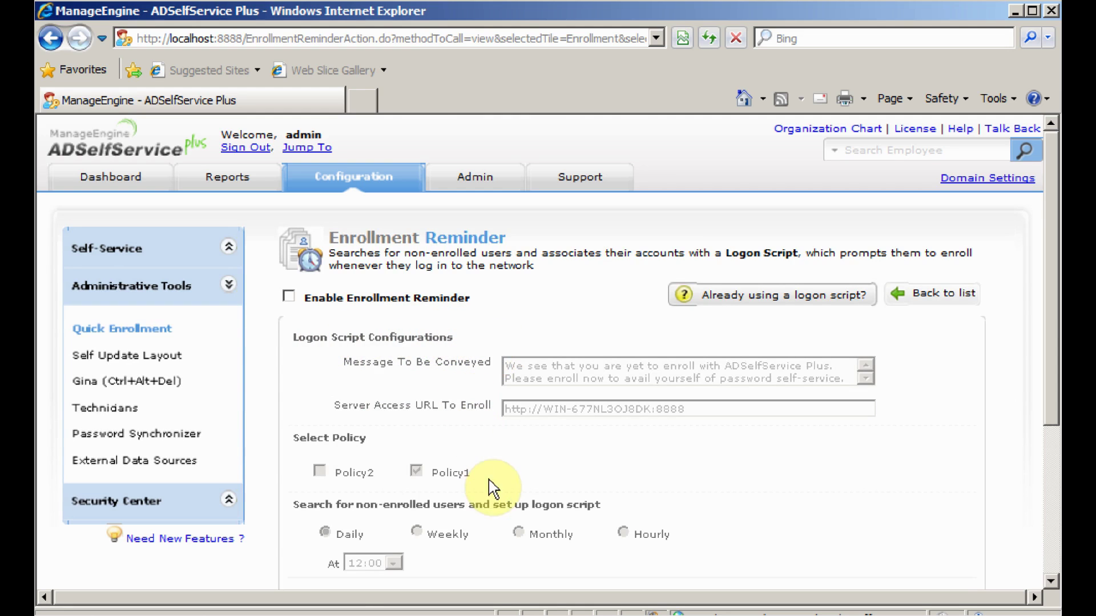
pyautogui.moveTo(1050, 346); pyautogui.dragTo(1054, 430)
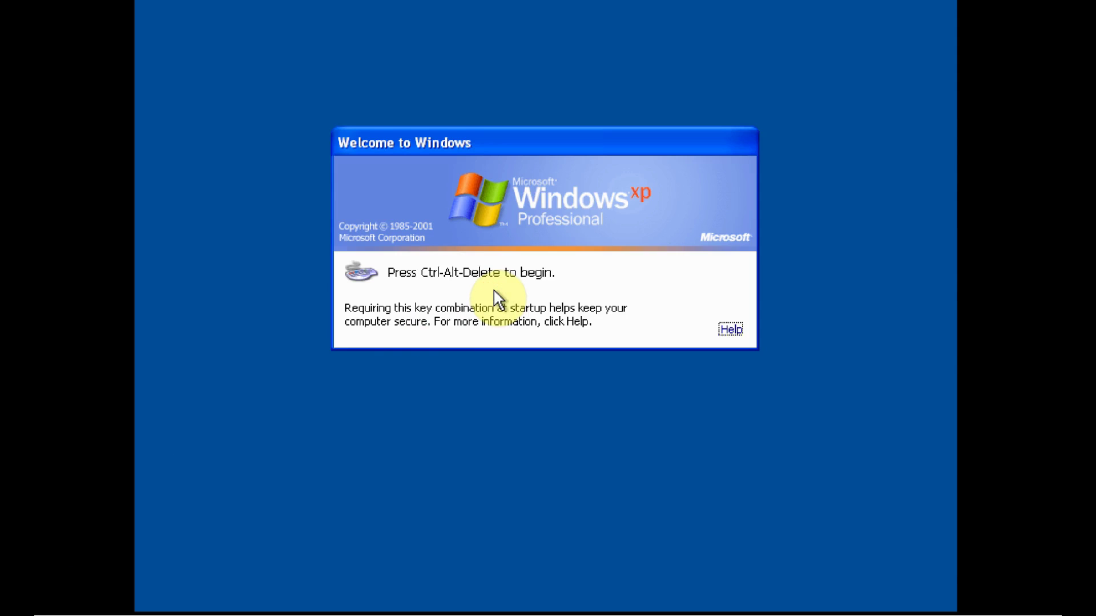
# Step: From the Windows logon, start a Reset Password request with the user name and captcha
pyautogui.hotkey('ctrl', 'alt', 'Delete')
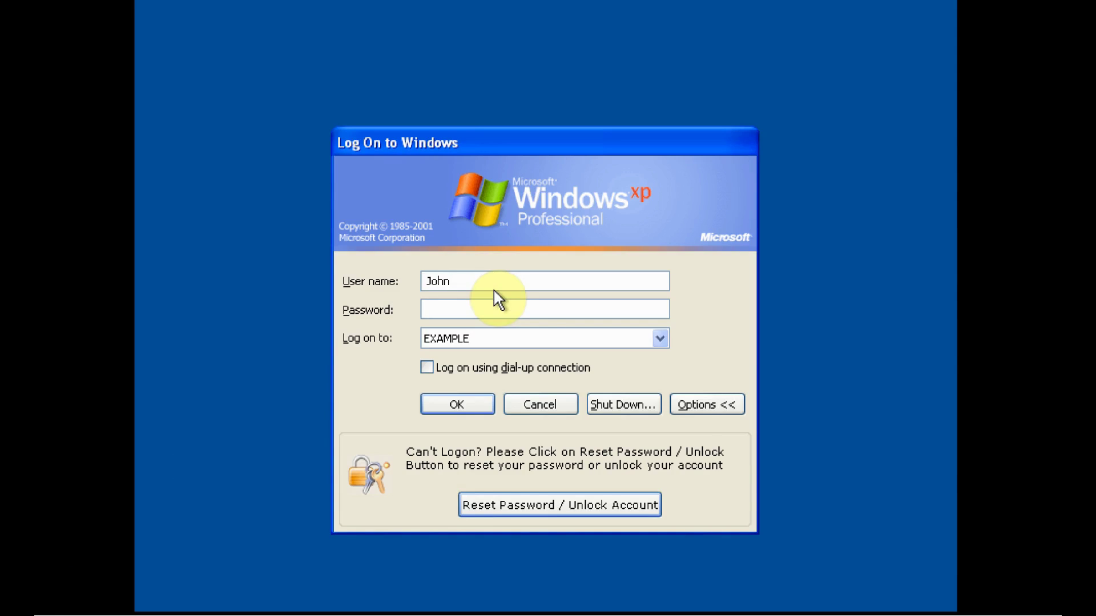
pyautogui.click(522, 502)
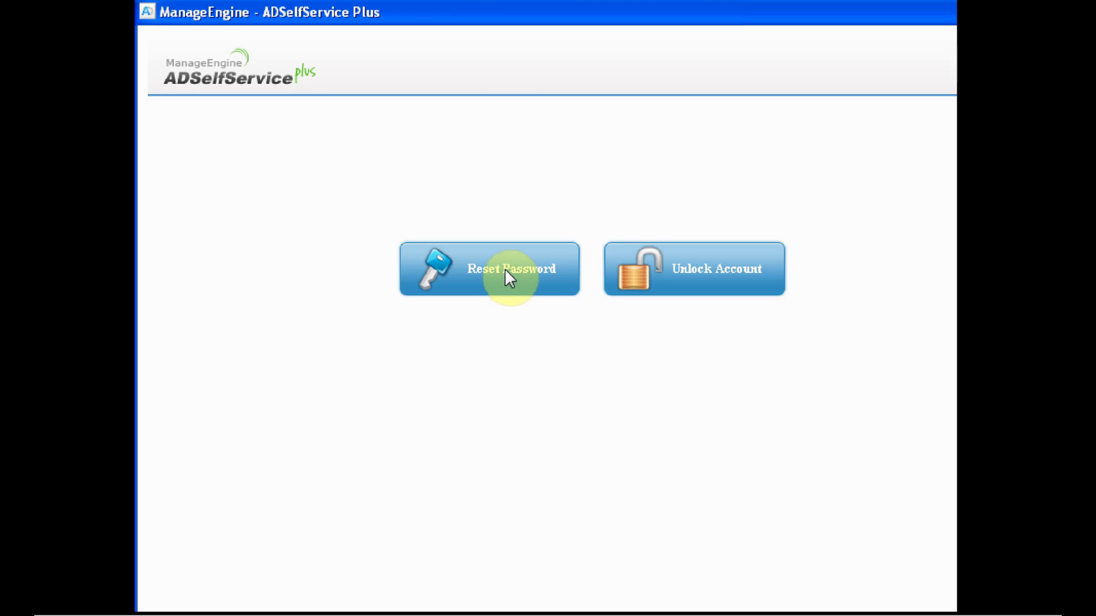
pyautogui.click(509, 266)
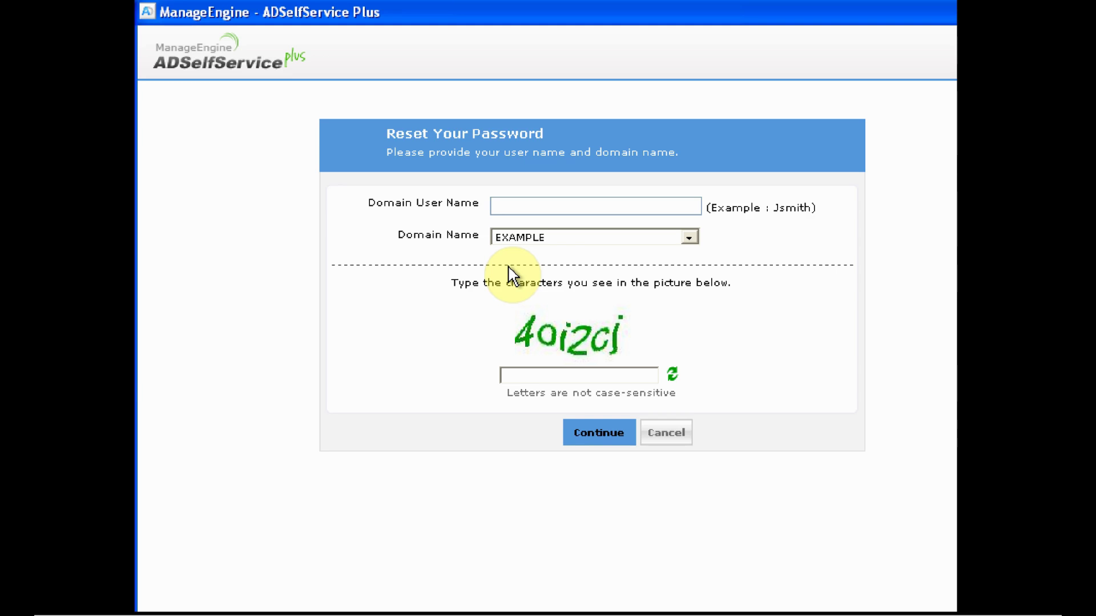
pyautogui.click(519, 205)
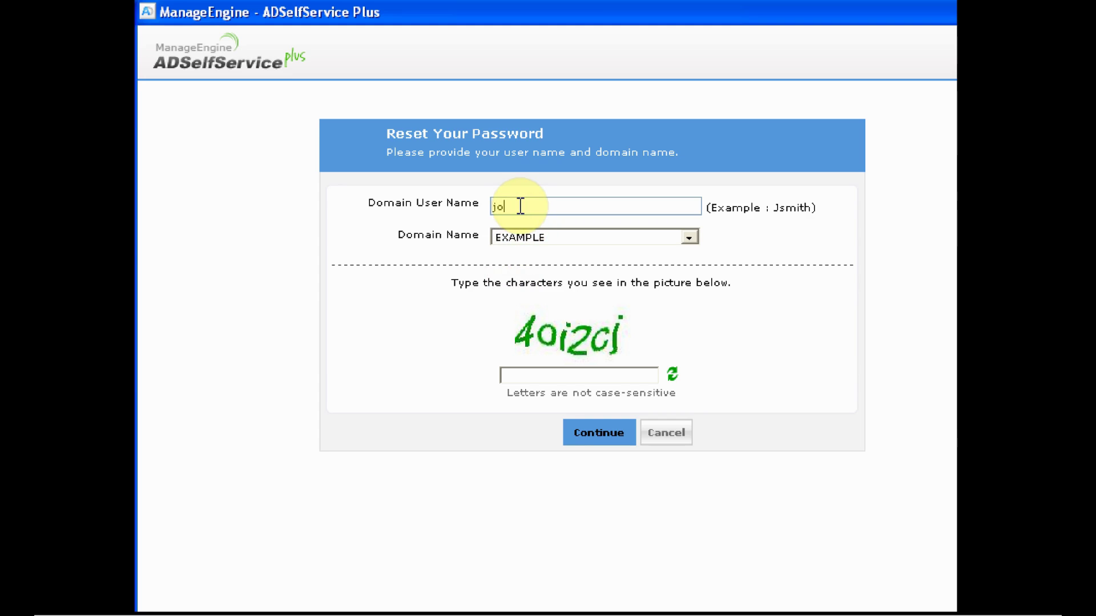
pyautogui.click(540, 369)
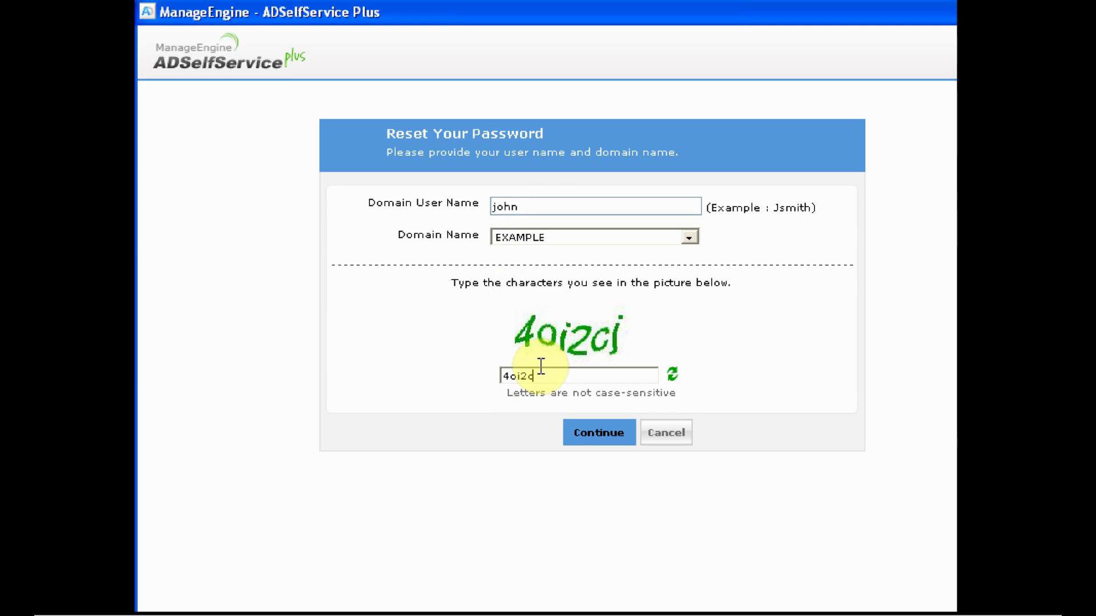
pyautogui.click(602, 437)
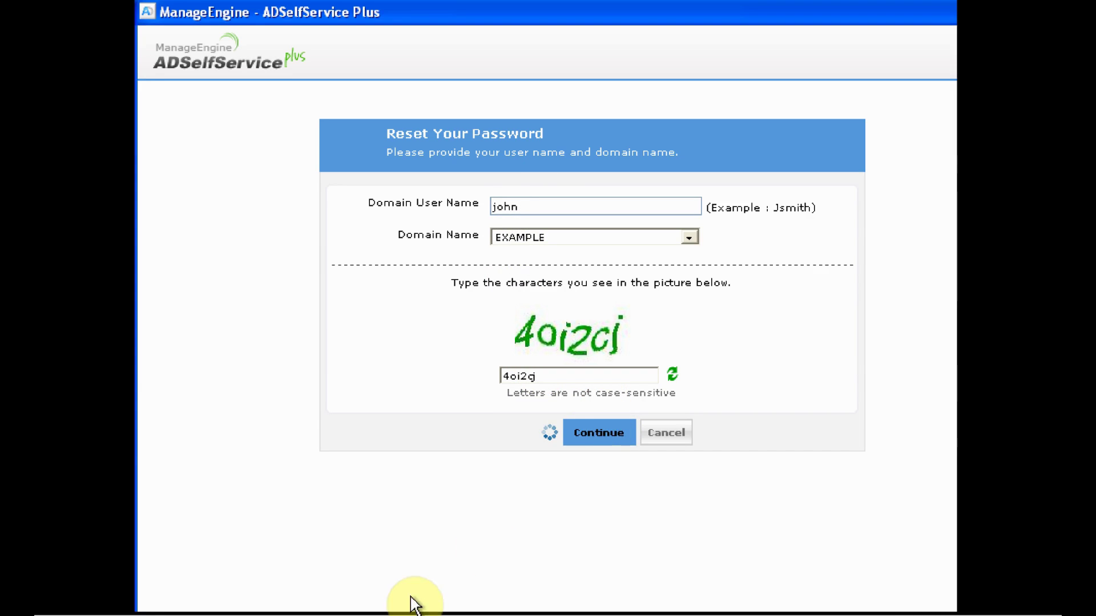
pyautogui.click(380, 291)
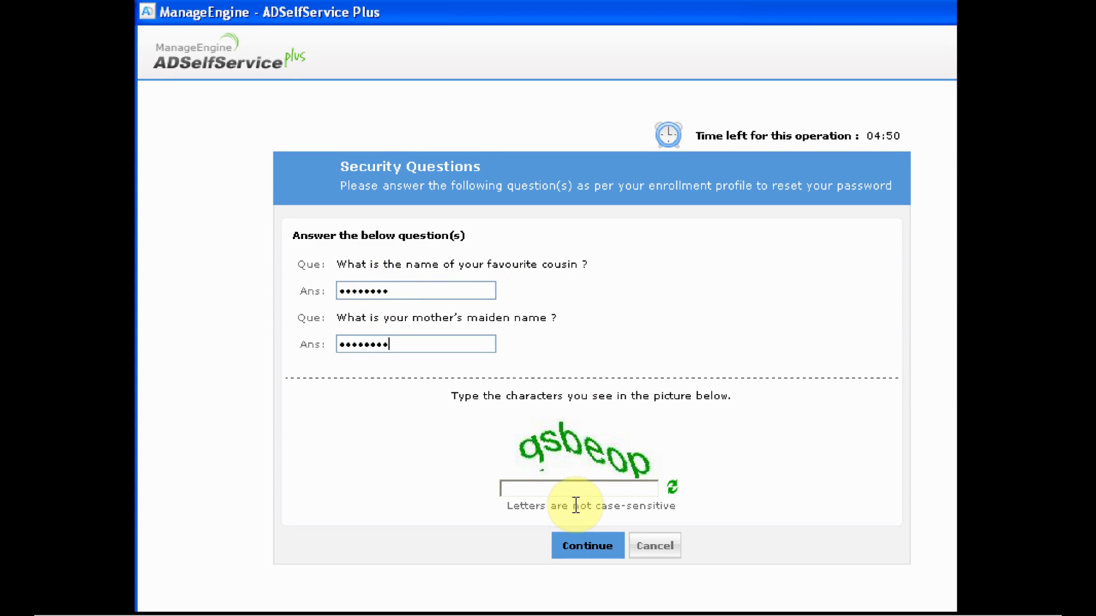
# Step: Submit the security answers and captcha, then enter and confirm a new password to reset it
pyautogui.click(580, 488)
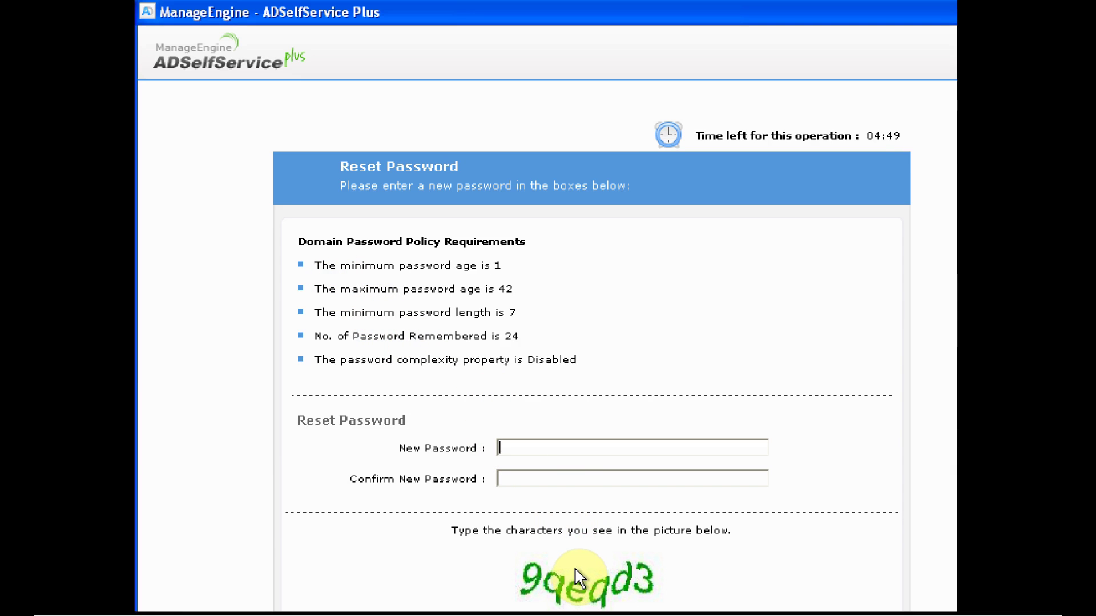
pyautogui.click(544, 447)
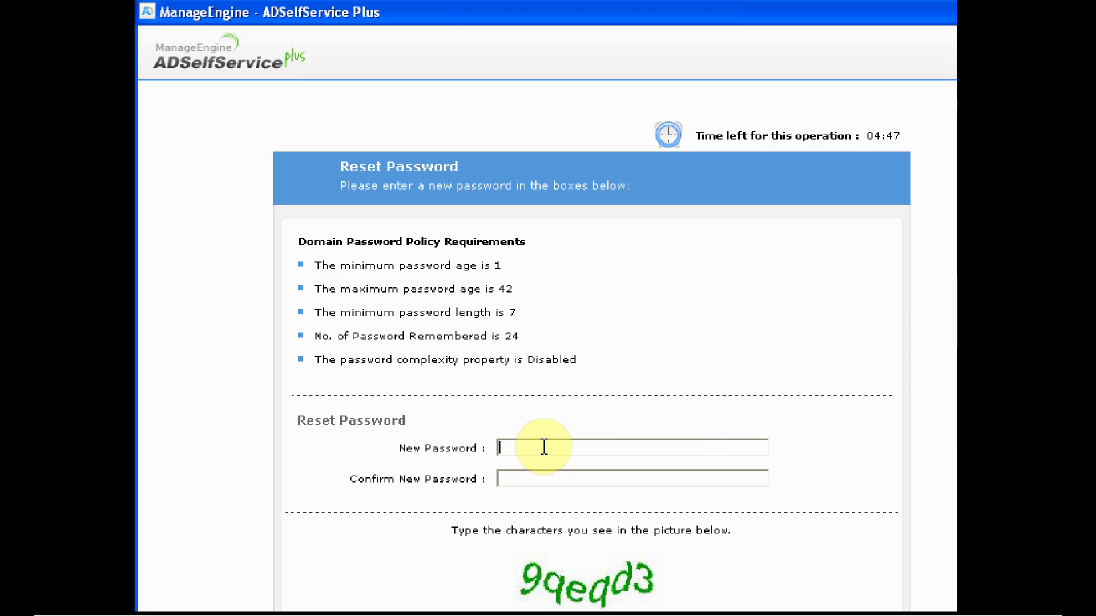
pyautogui.write('•••••••••••••••••••••••••••')
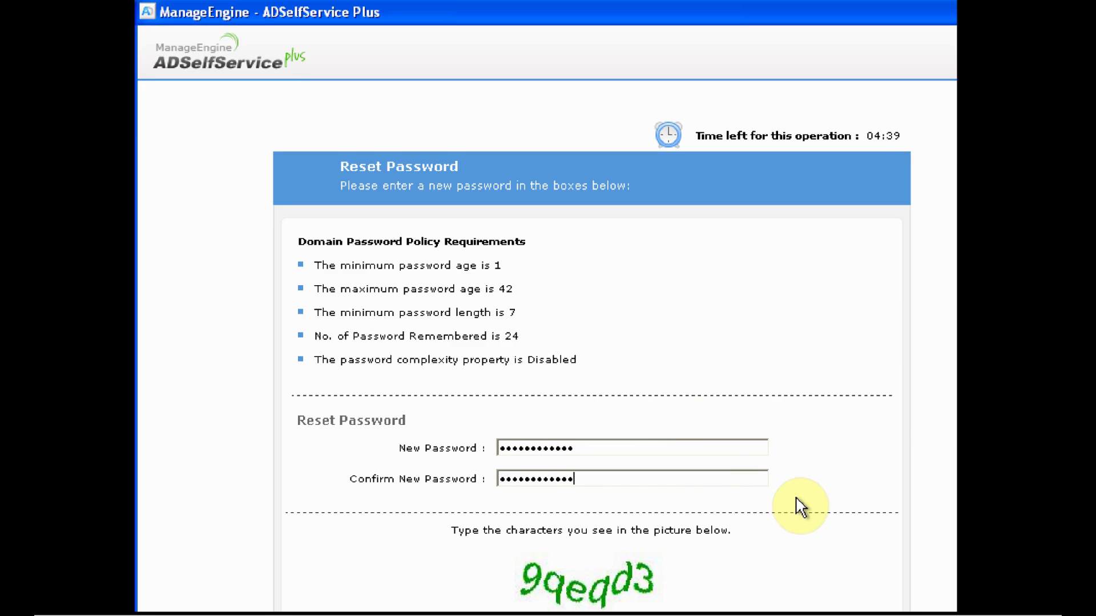
pyautogui.click(650, 478)
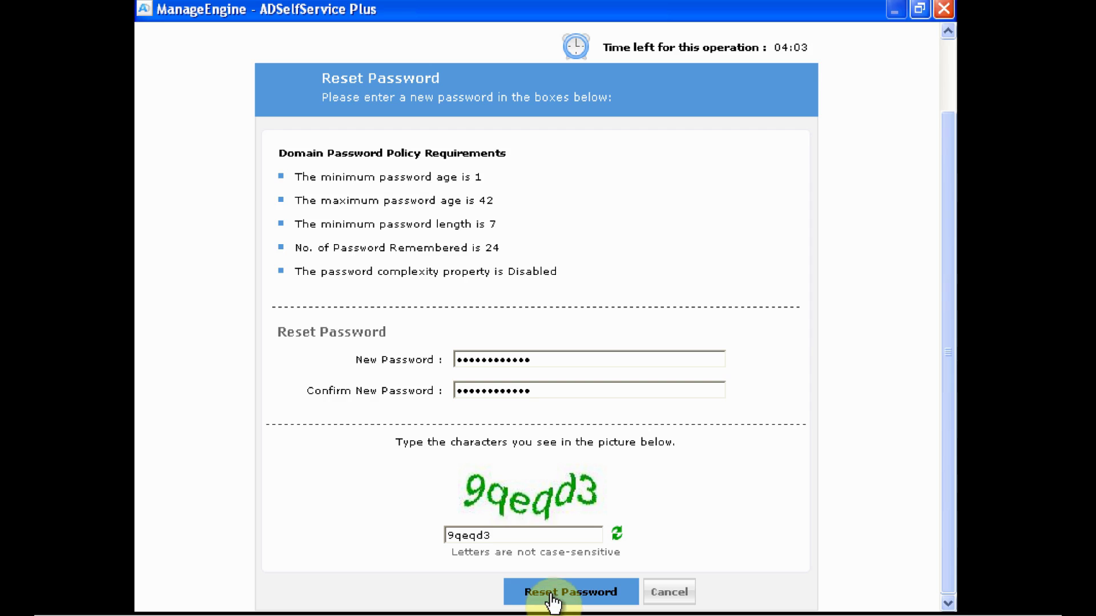
pyautogui.click(557, 596)
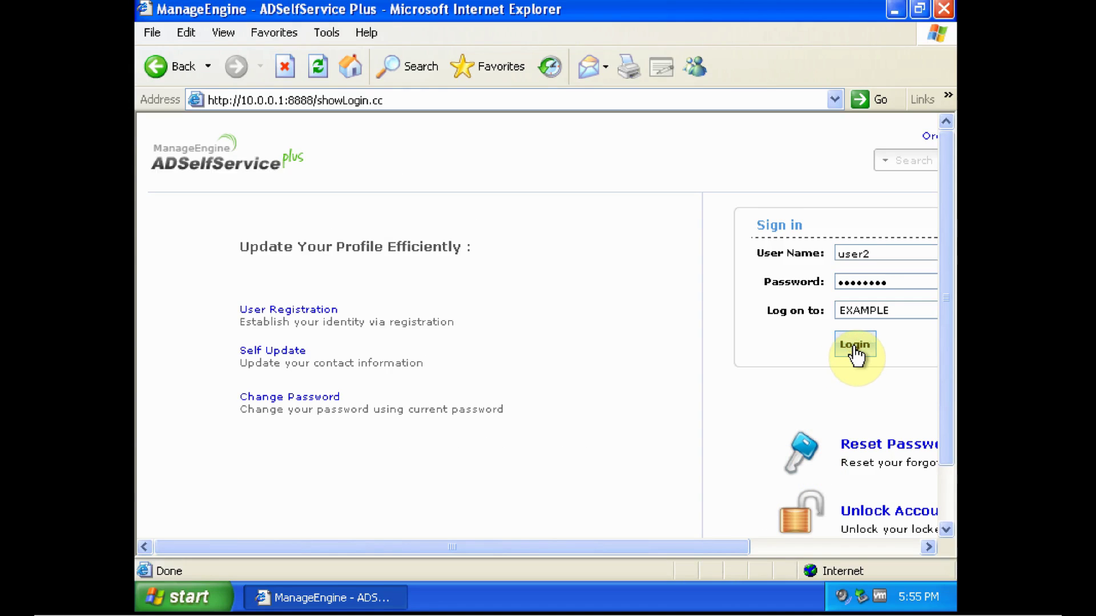
# Step: Sign in to the self-service portal and change the password using the old and new passwords
pyautogui.click(860, 347)
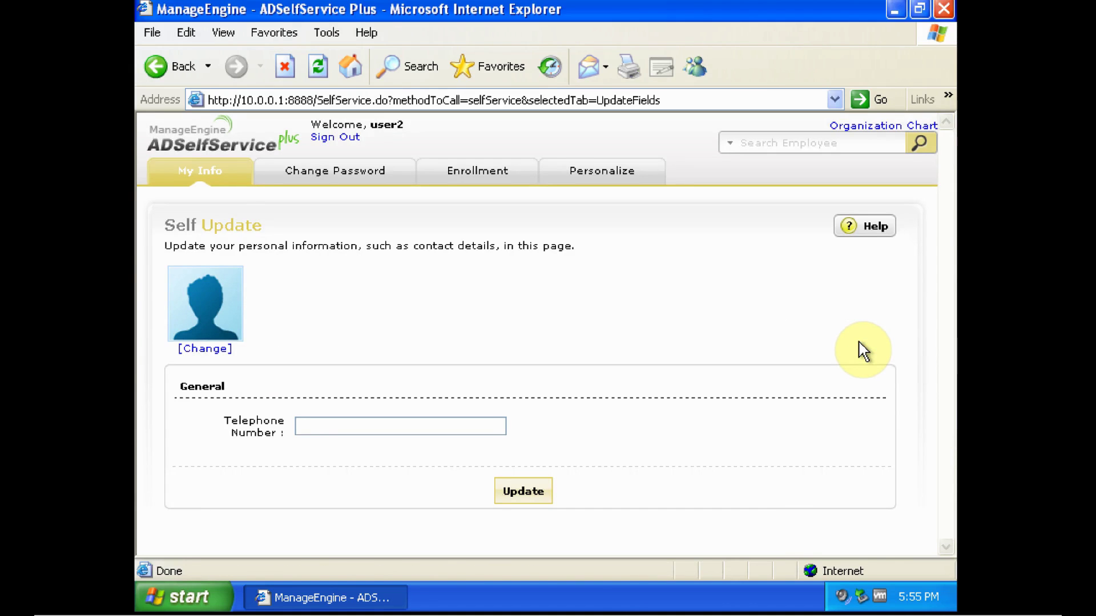
pyautogui.click(370, 172)
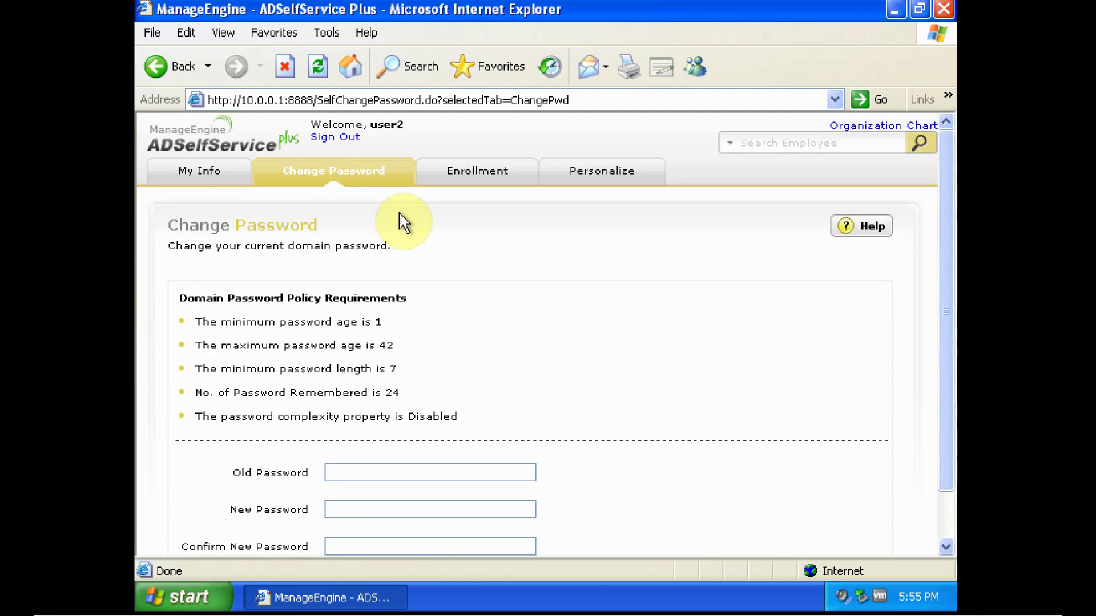
pyautogui.scroll(-2, 404, 233)
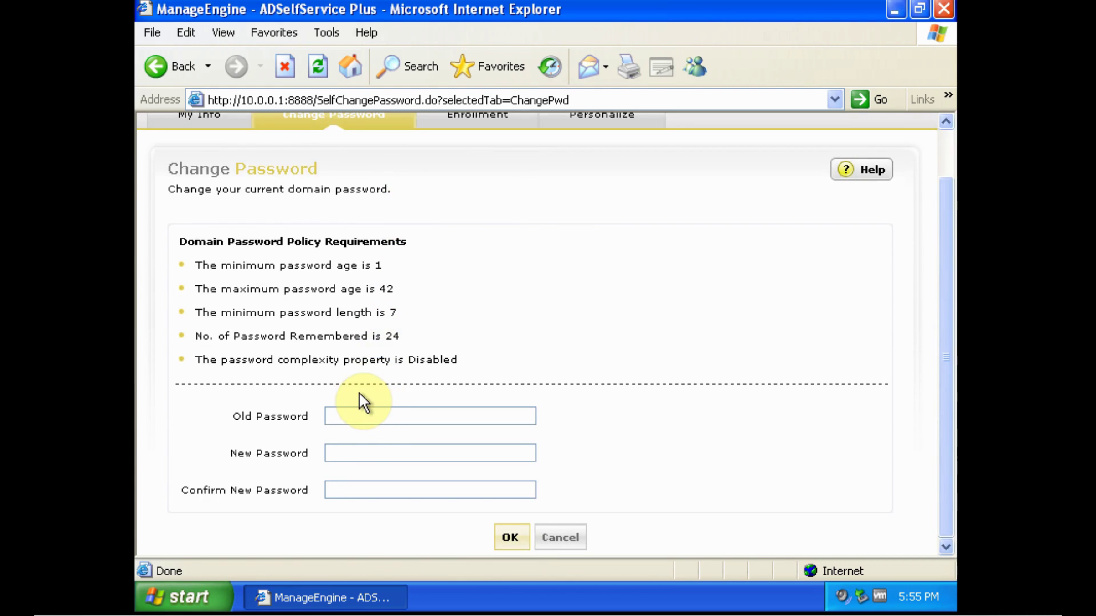
pyautogui.click(355, 416)
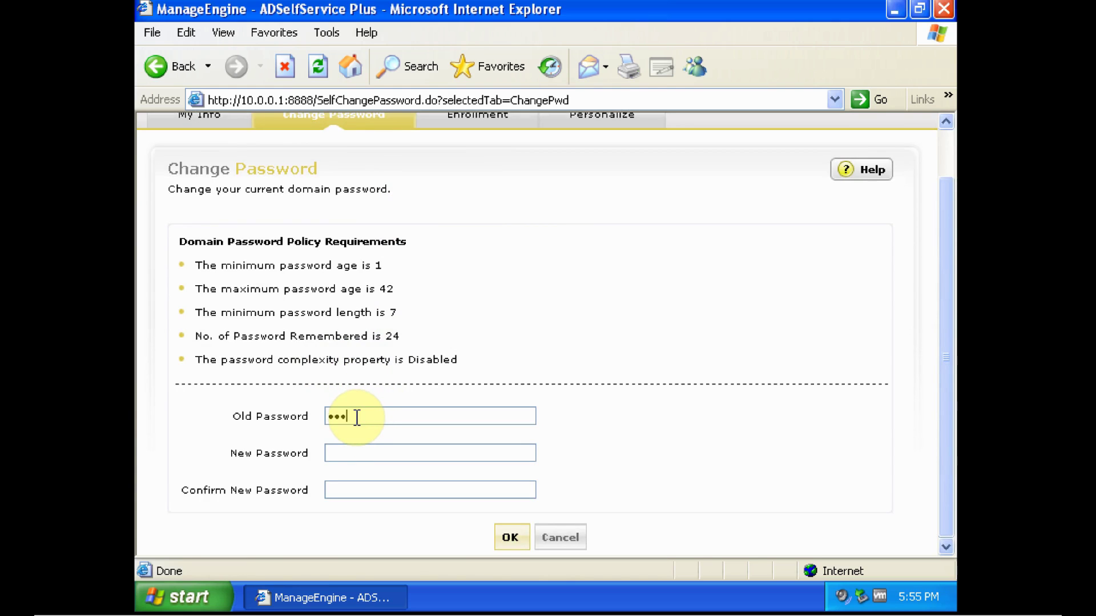
pyautogui.write('********')
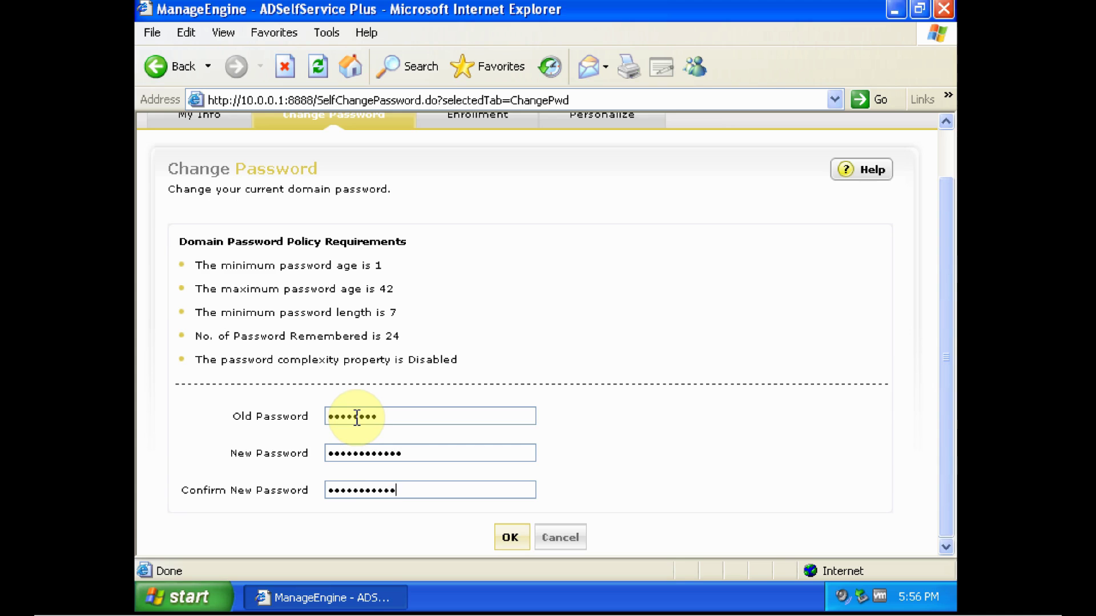
pyautogui.click(509, 537)
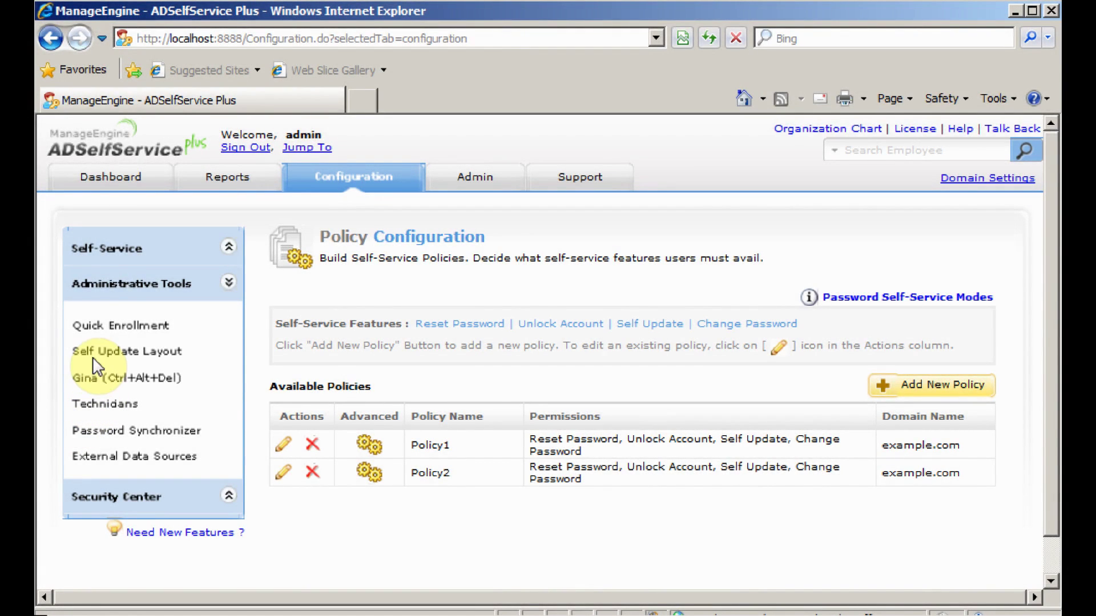
# Step: In Self Update Layout, drag the E-mail field into the Default Layout's General section and save
pyautogui.click(162, 355)
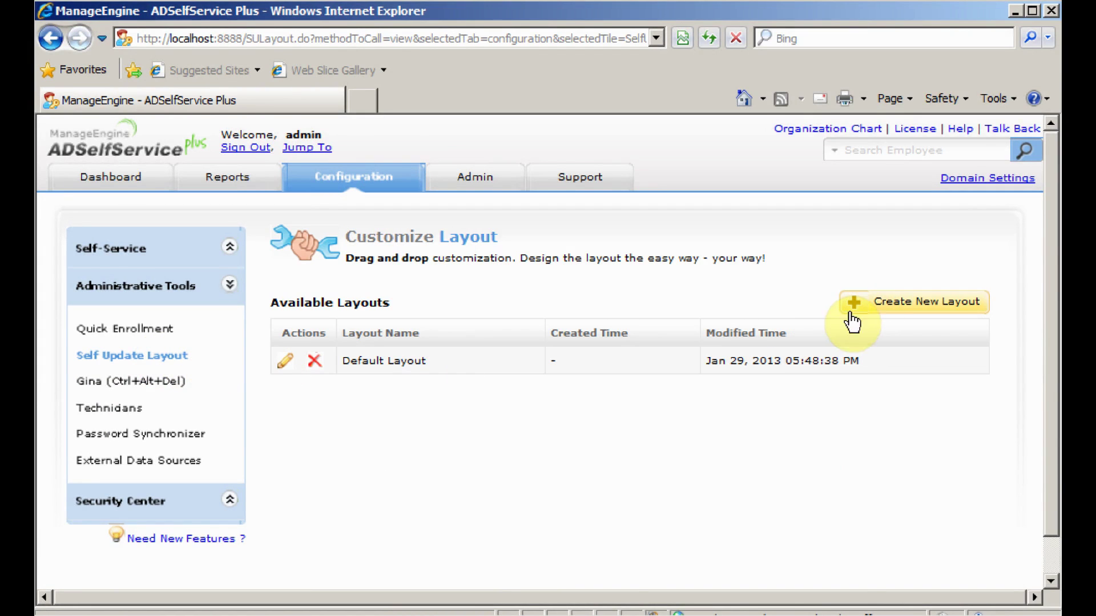
pyautogui.click(284, 361)
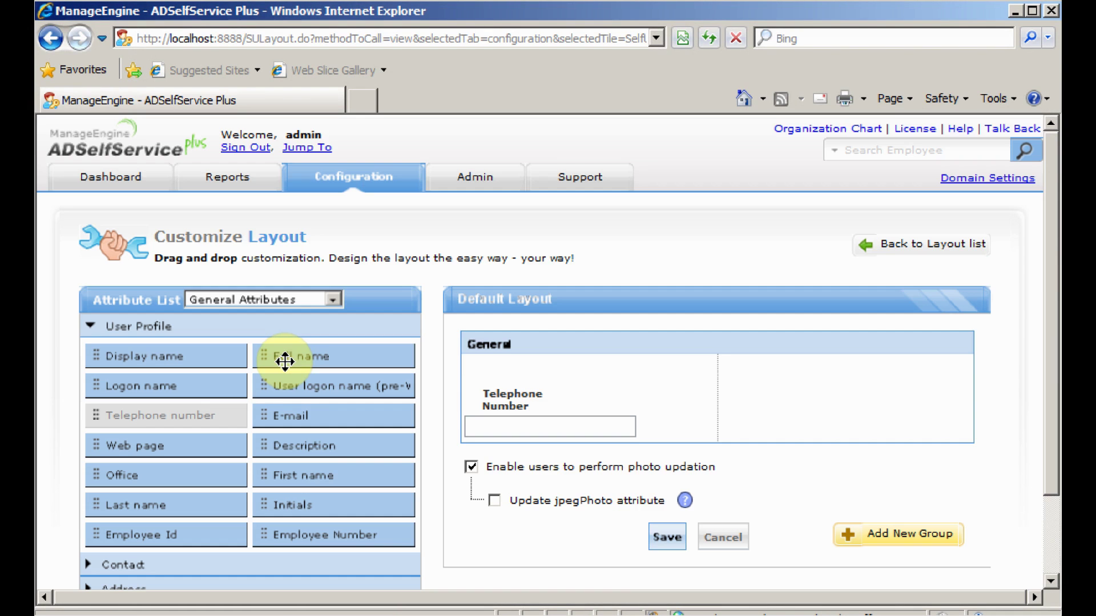
pyautogui.scroll(-1, 482, 299)
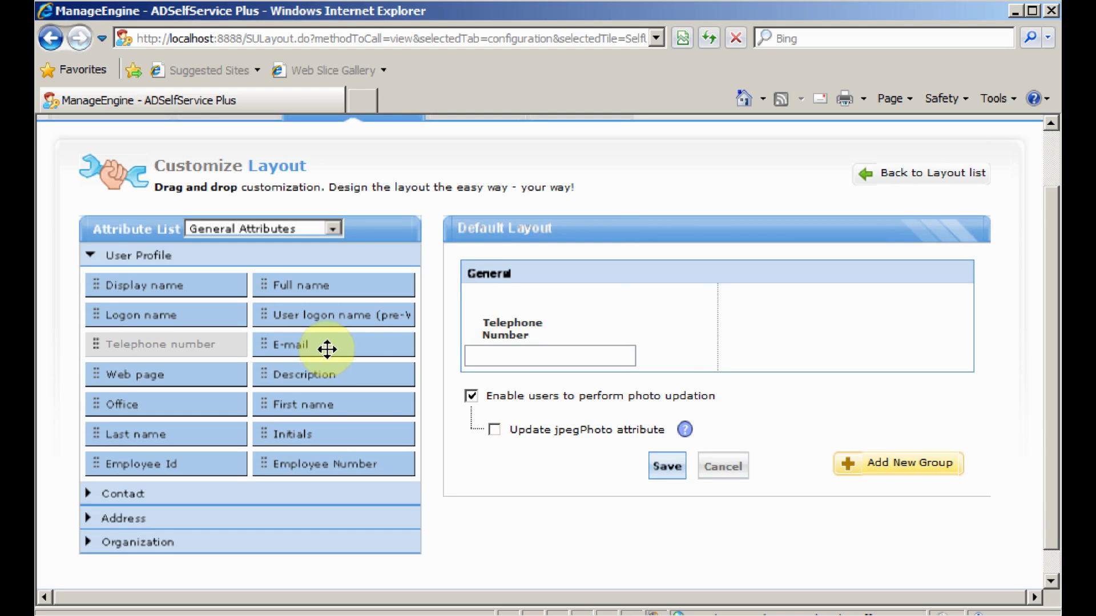
pyautogui.moveTo(331, 348); pyautogui.dragTo(665, 362)
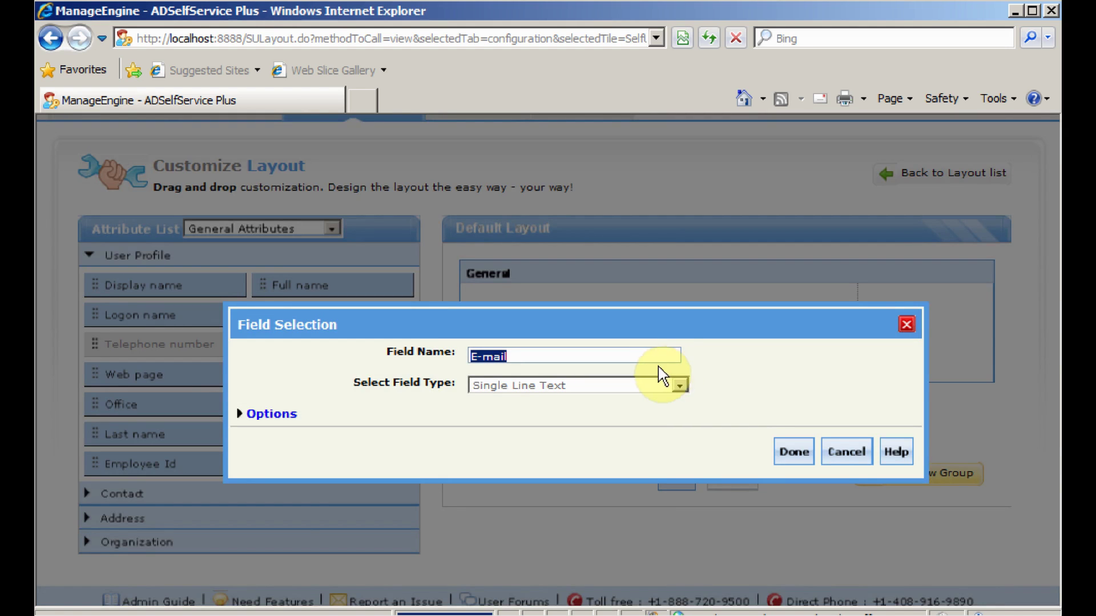
pyautogui.click(791, 452)
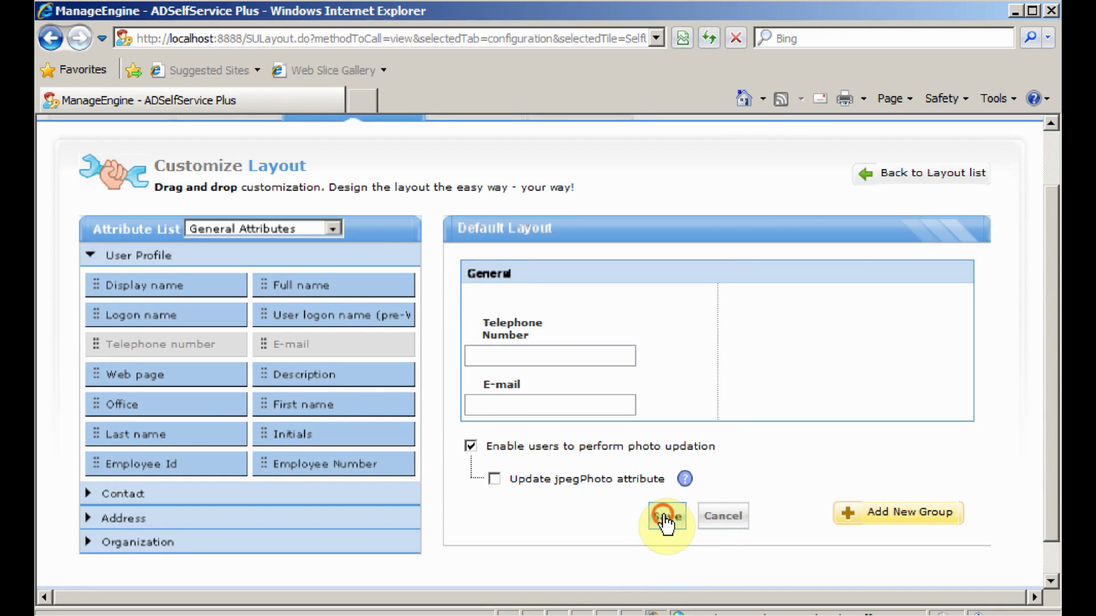
pyautogui.click(666, 517)
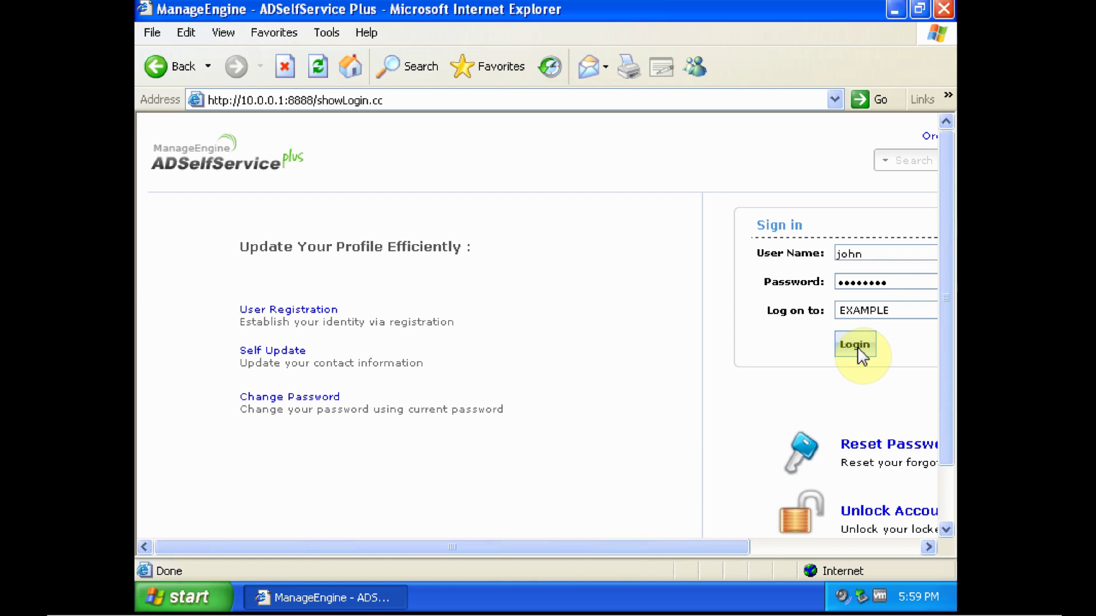
# Step: Sign in as the end user, then save their telephone number and e-mail on My Info
pyautogui.click(856, 346)
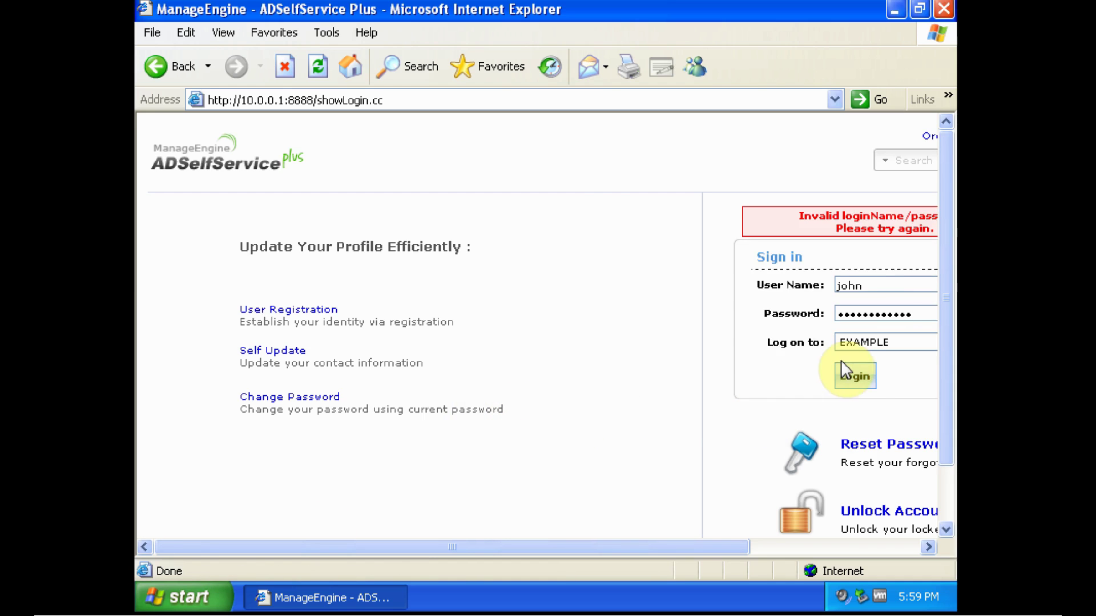
pyautogui.click(854, 376)
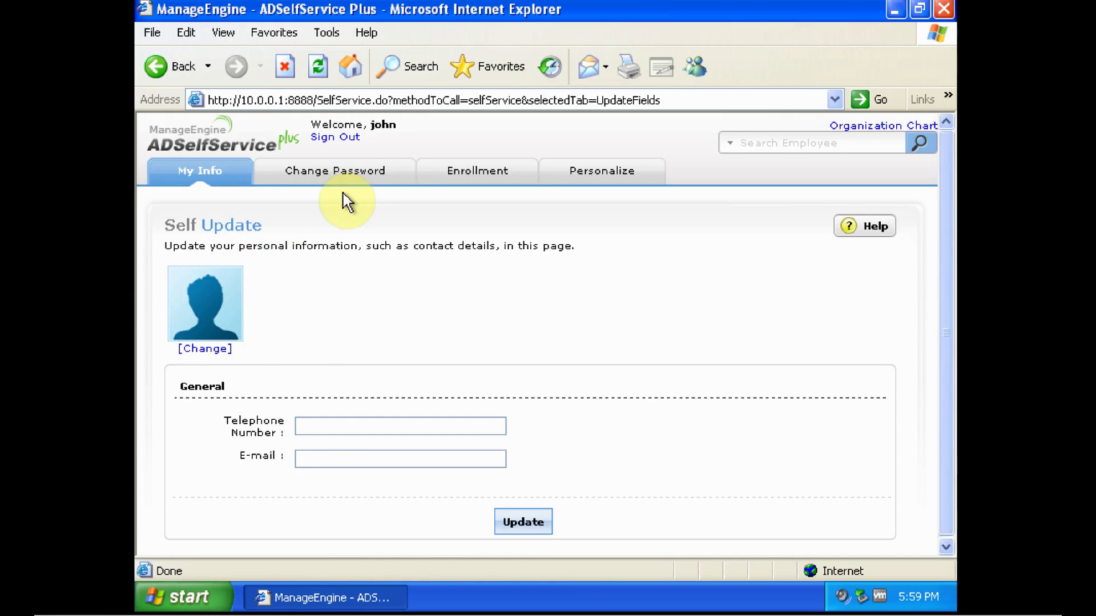
pyautogui.click(318, 426)
pyautogui.write('123456890')
pyautogui.click(350, 457)
pyautogui.write('john@exa')
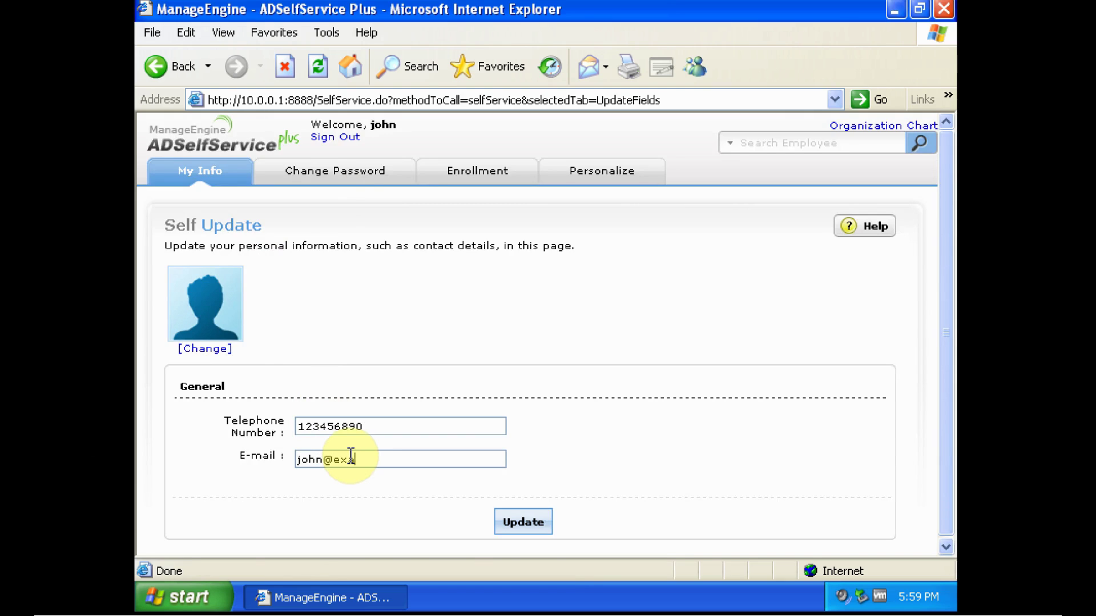
pyautogui.write('mple.com')
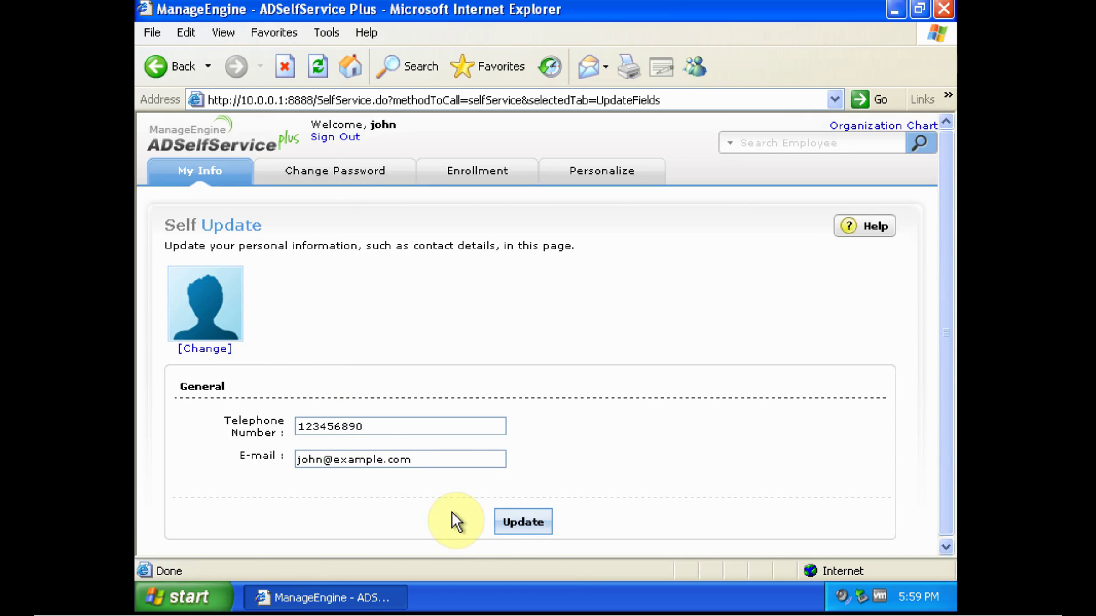
pyautogui.click(513, 521)
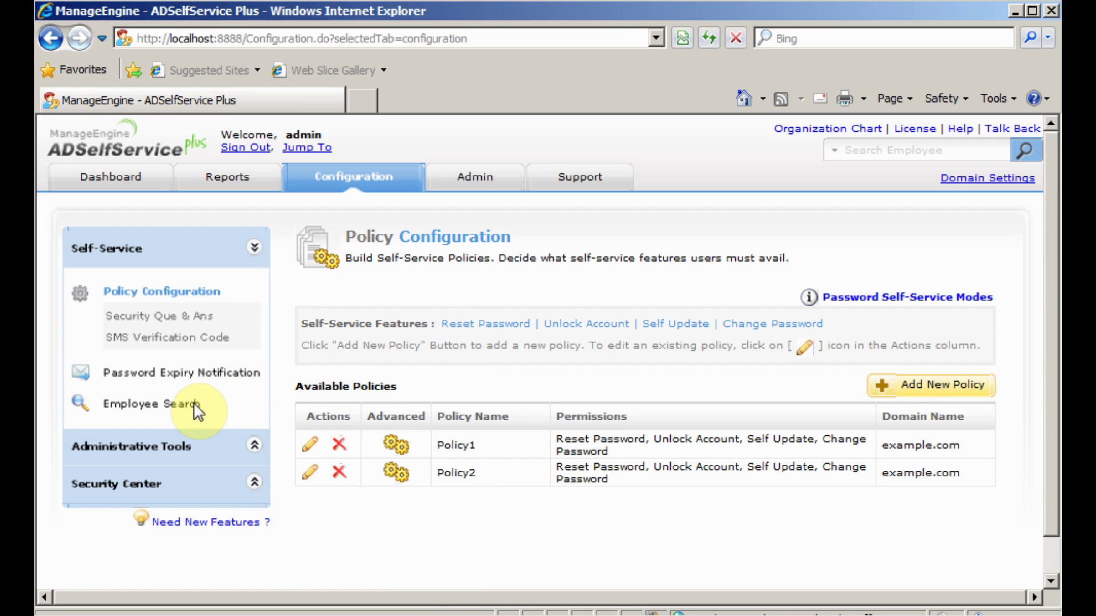
# Step: Open Password Expiry Notification settings and set the type to Account Expiry Notification
pyautogui.click(156, 449)
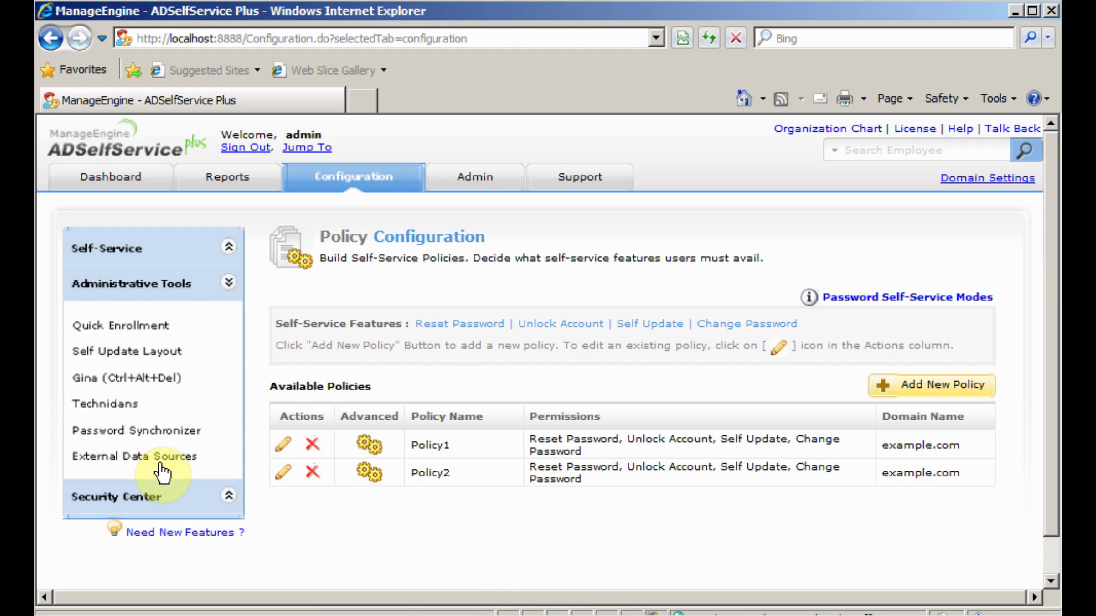
pyautogui.click(136, 251)
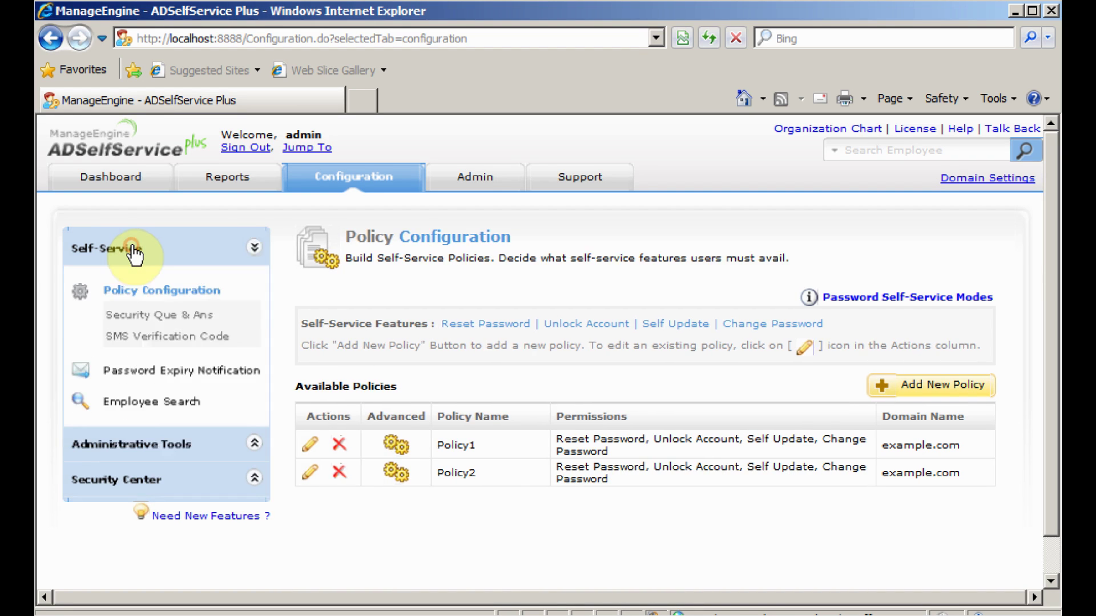
pyautogui.click(216, 374)
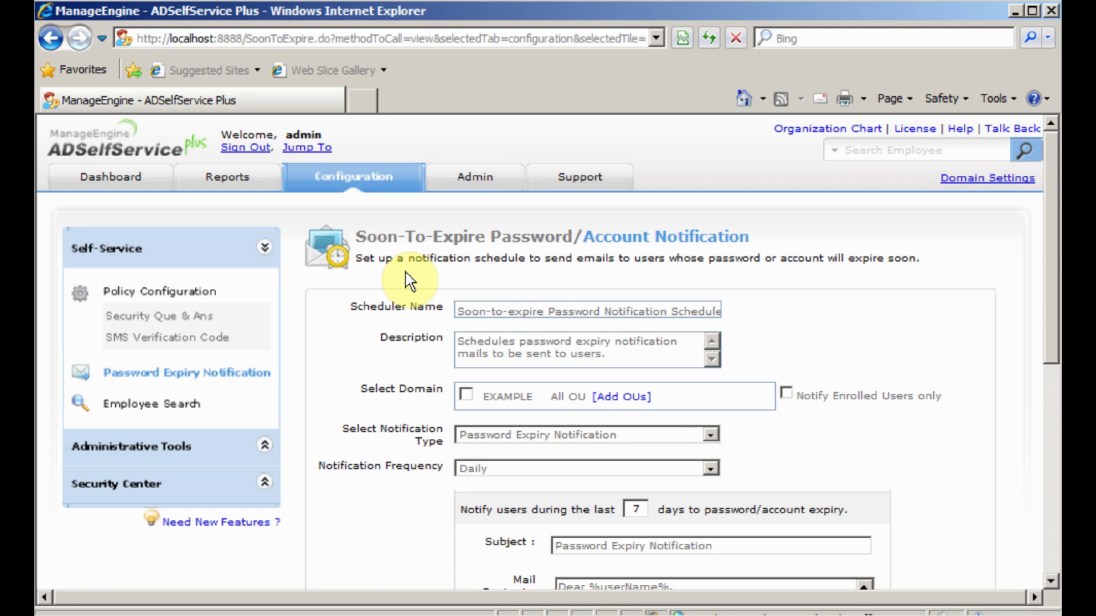
pyautogui.click(511, 437)
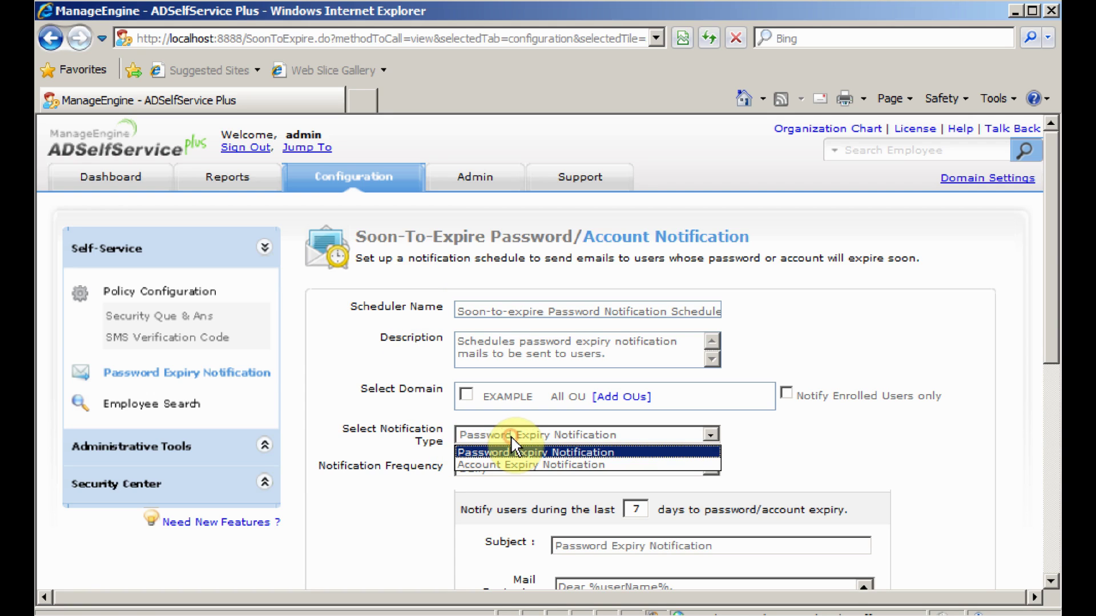
pyautogui.click(511, 436)
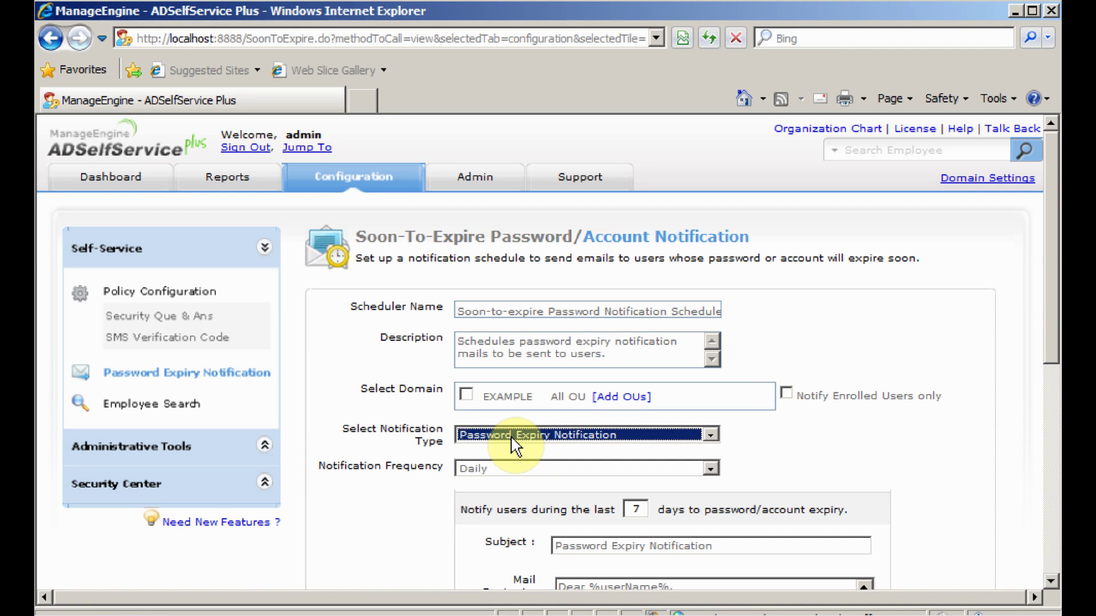
pyautogui.scroll(-1, 511, 448)
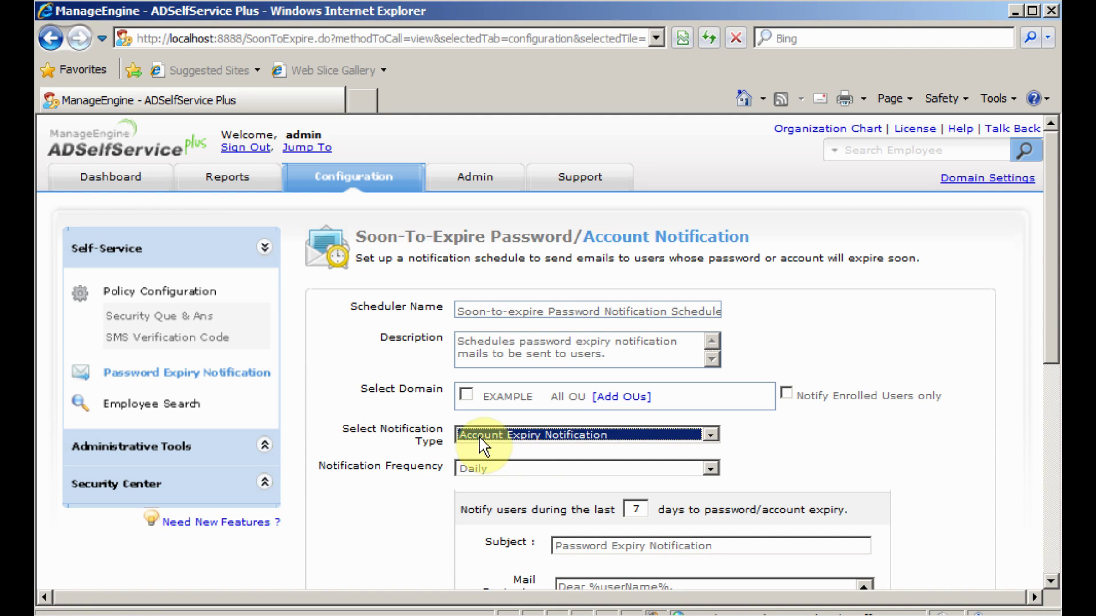
pyautogui.click(440, 441)
# Step: Set the notification frequency to Weekly
pyautogui.scroll(-2, 439, 440)
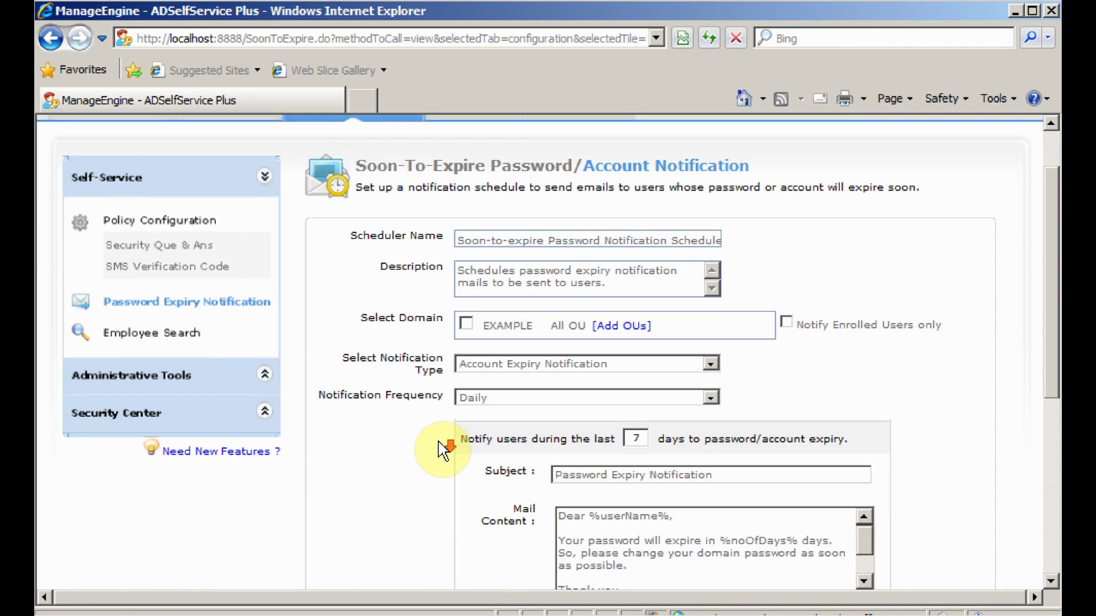
pyautogui.click(475, 398)
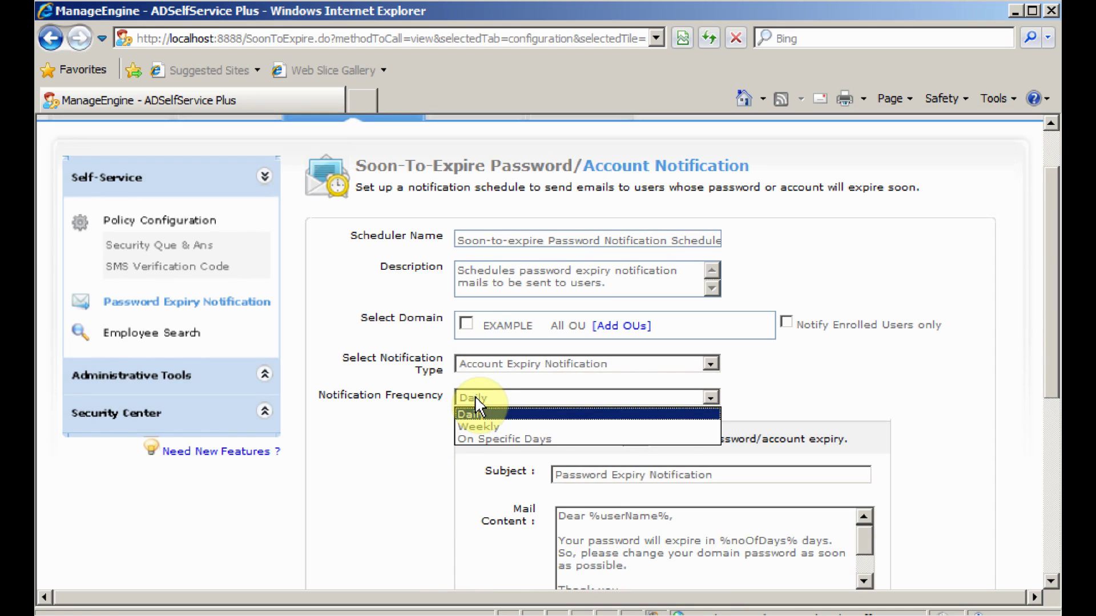
pyautogui.click(476, 423)
pyautogui.click(417, 425)
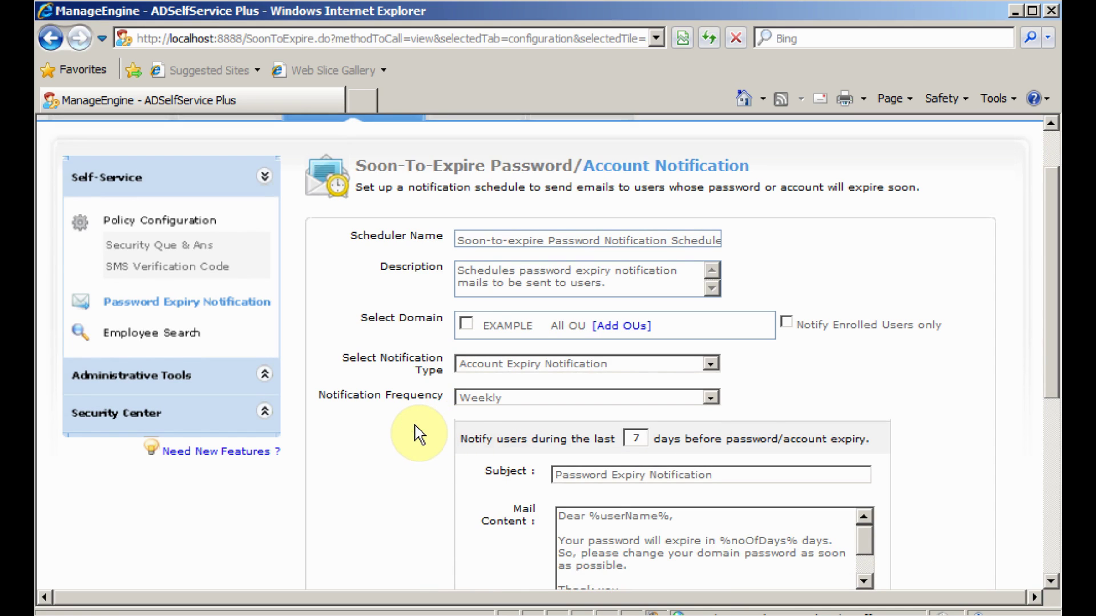
pyautogui.scroll(-1, 420, 430)
pyautogui.scroll(-5, 419, 434)
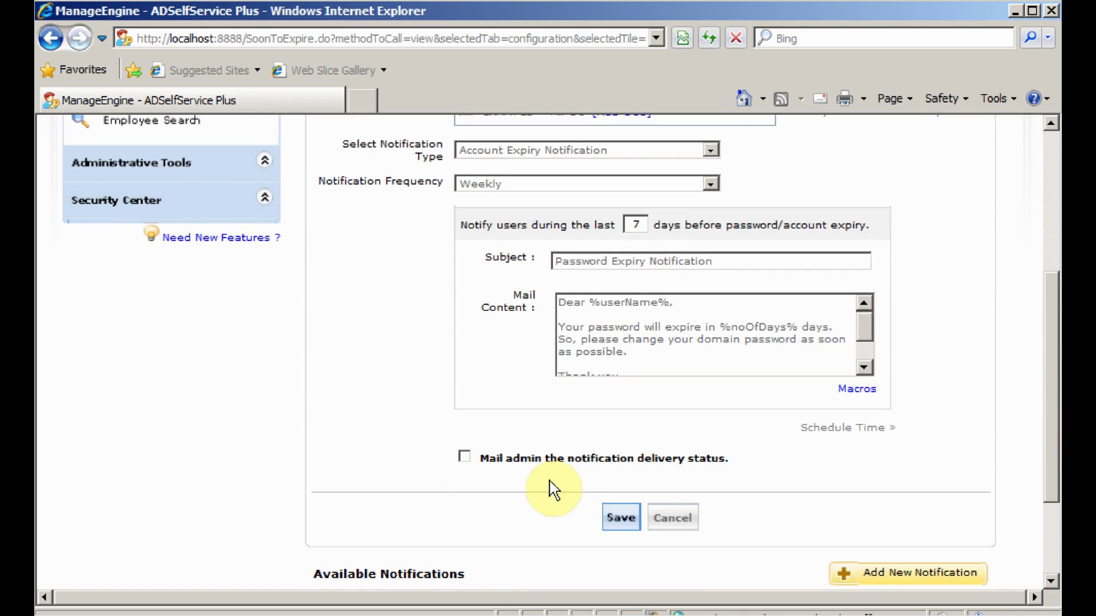
pyautogui.scroll(7, 420, 443)
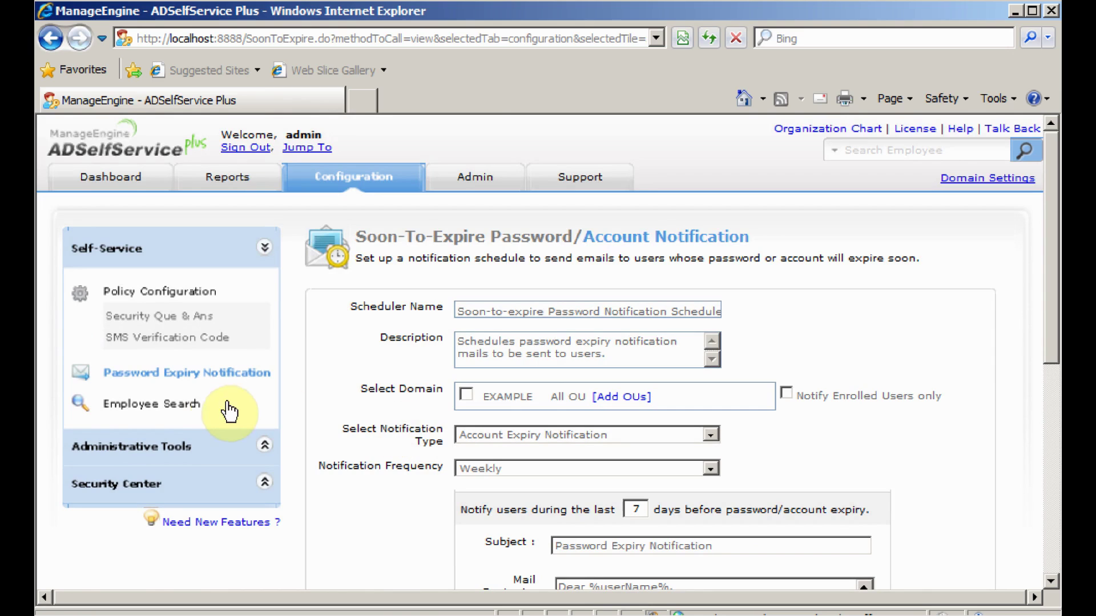
# Step: Open the Employee Search settings for the EXAMPLE domain and start an employee search
pyautogui.click(182, 404)
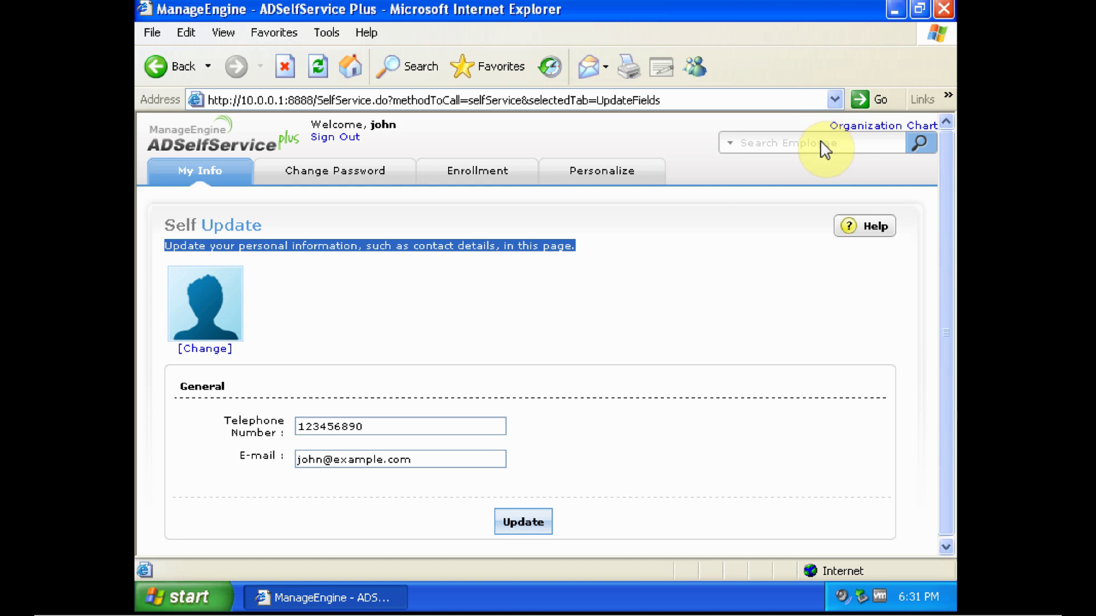
pyautogui.click(818, 144)
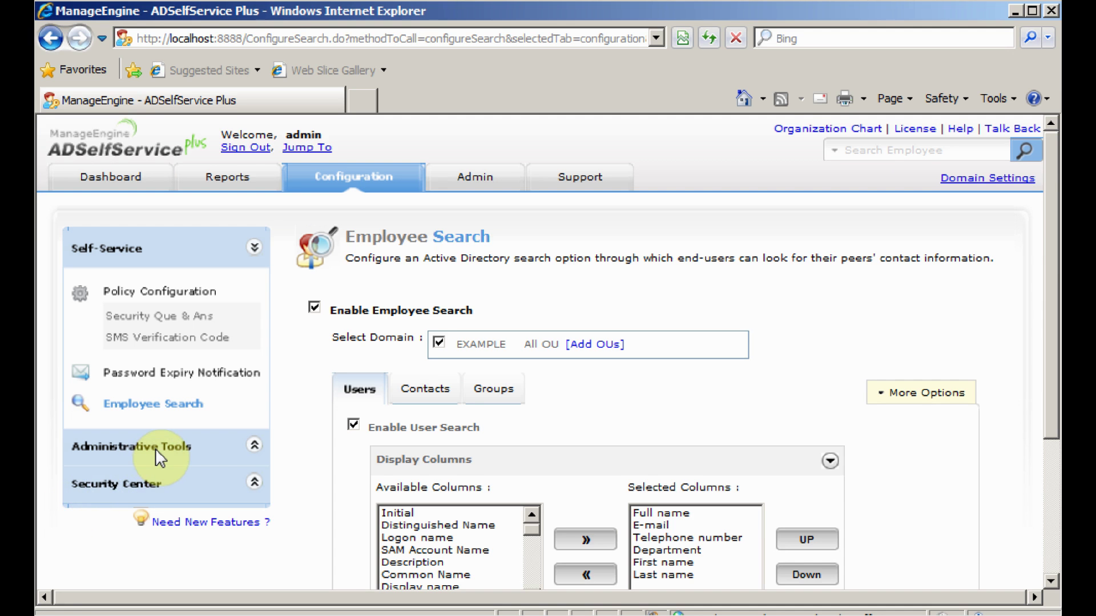
# Step: Expand the administrative tools and open the Password Synchronizer settings
pyautogui.click(173, 451)
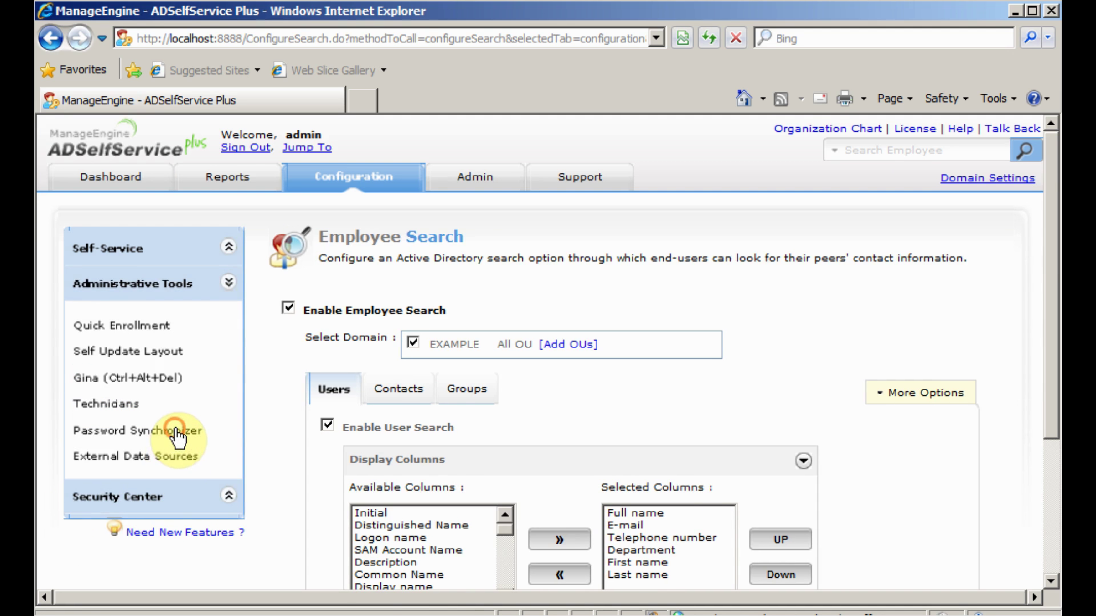
pyautogui.click(174, 431)
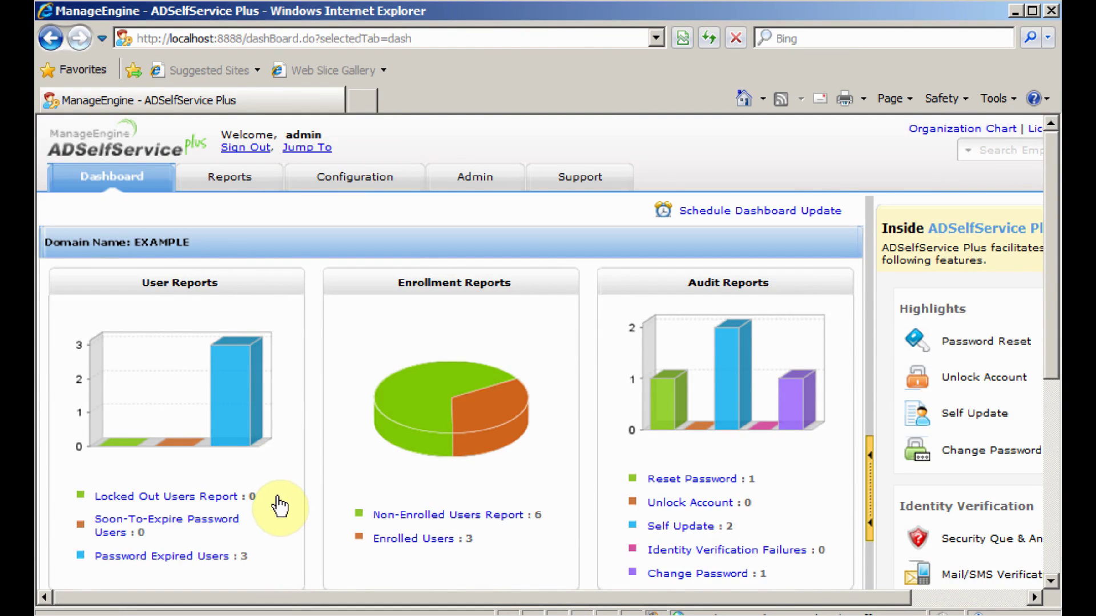
# Step: Open Security Center's Password Strengtheners and preview the Enforce Password Strength Level policy
pyautogui.click(373, 182)
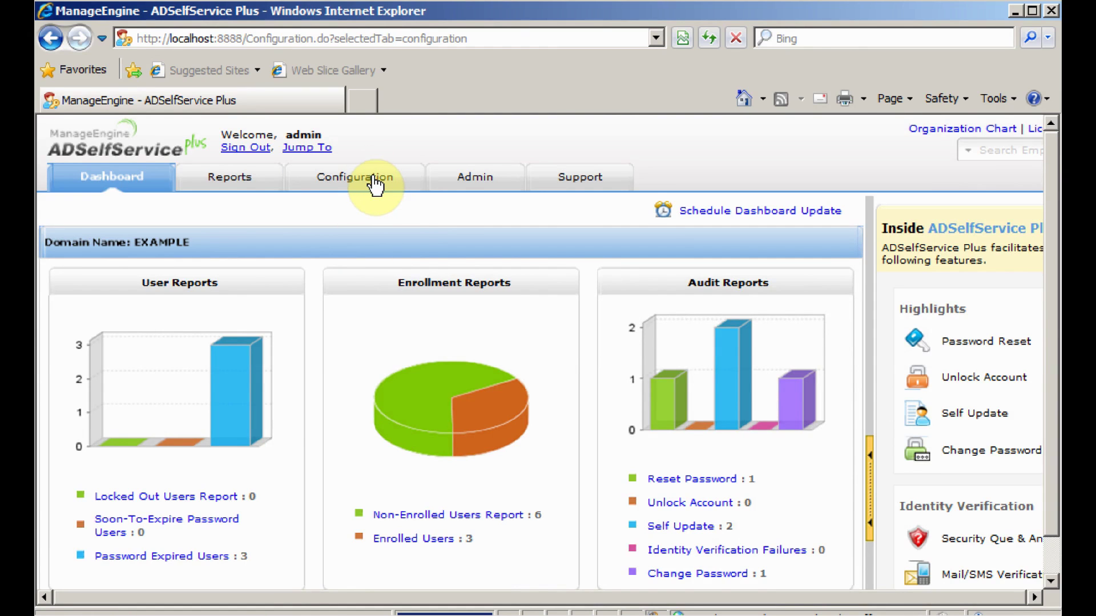
pyautogui.click(142, 489)
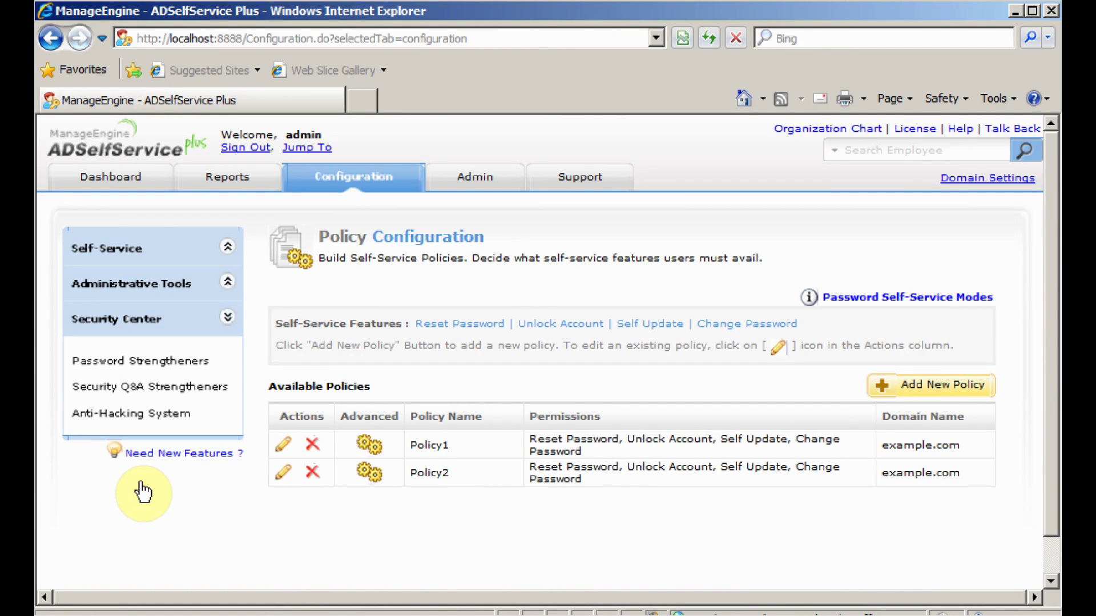
pyautogui.click(168, 369)
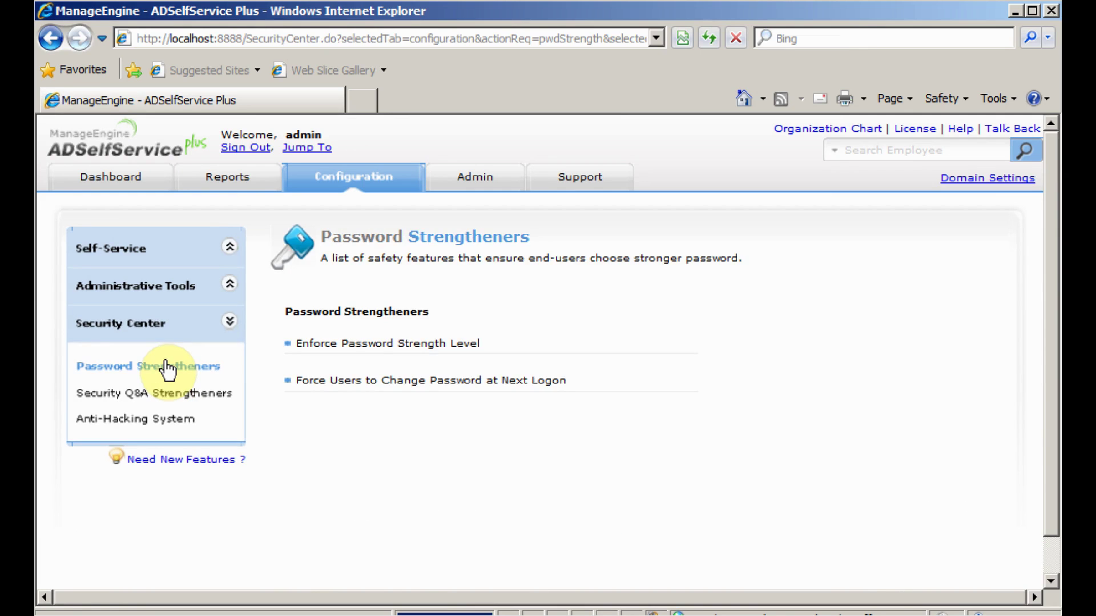
pyautogui.click(350, 345)
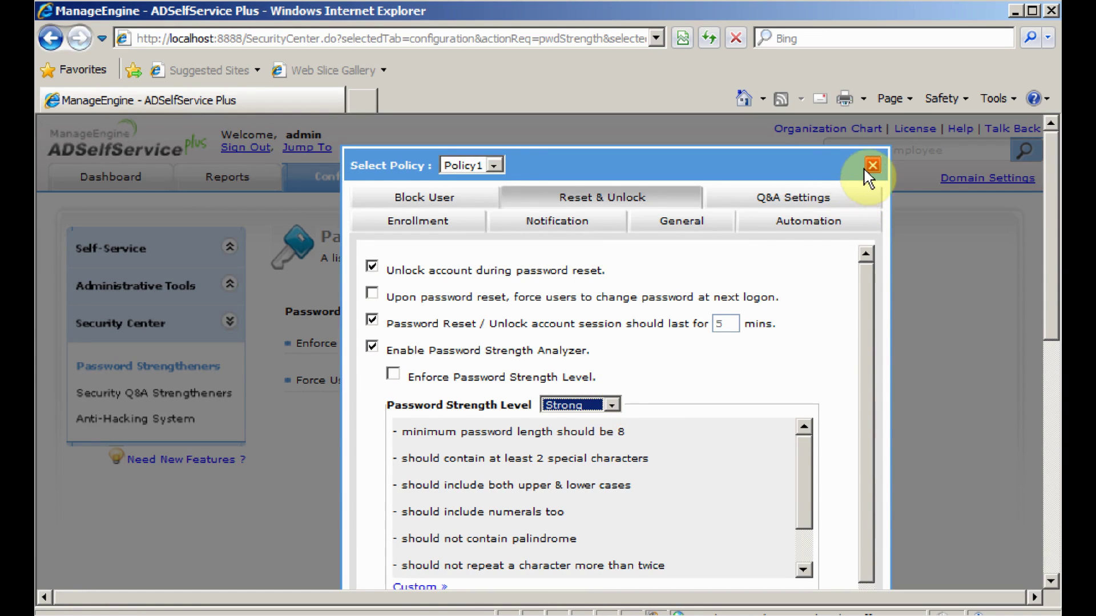
pyautogui.click(871, 166)
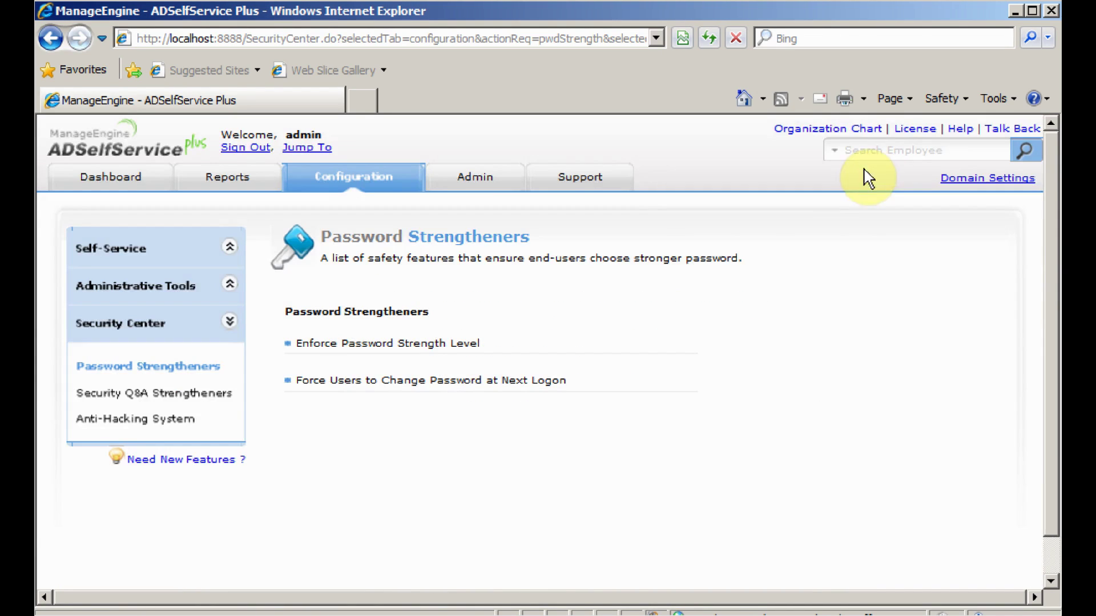
# Step: Scroll through the Security Q&A Strengtheners options, then open Anti-Hacking System
pyautogui.click(222, 405)
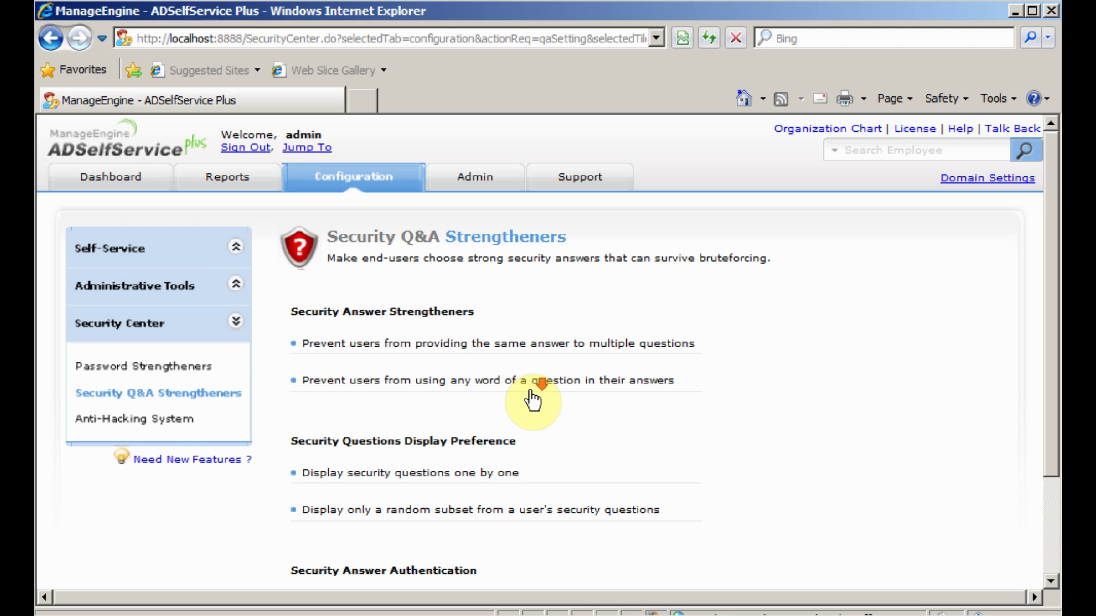
pyautogui.scroll(-1, 533, 400)
pyautogui.scroll(-1, 531, 391)
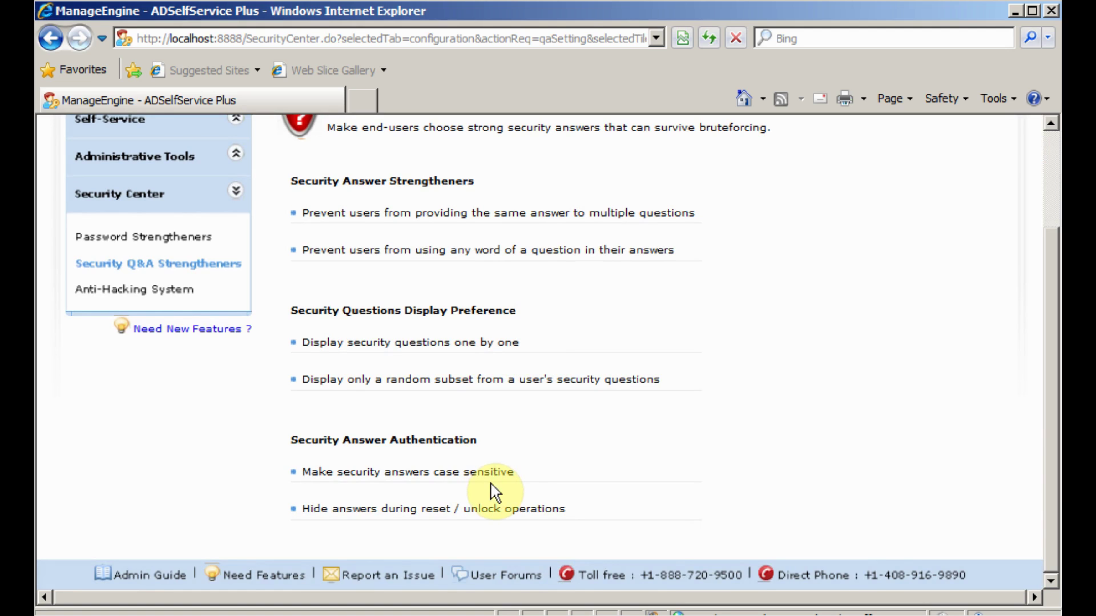
pyautogui.click(180, 291)
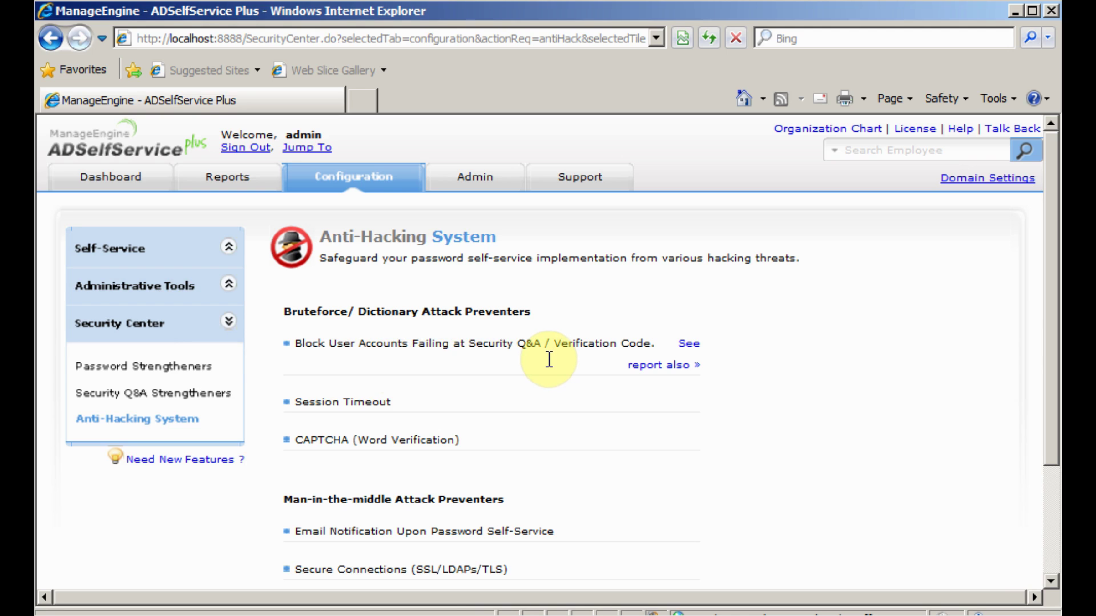
# Step: Preview the account unlock and password change templates, then open Secure Connections settings
pyautogui.click(497, 531)
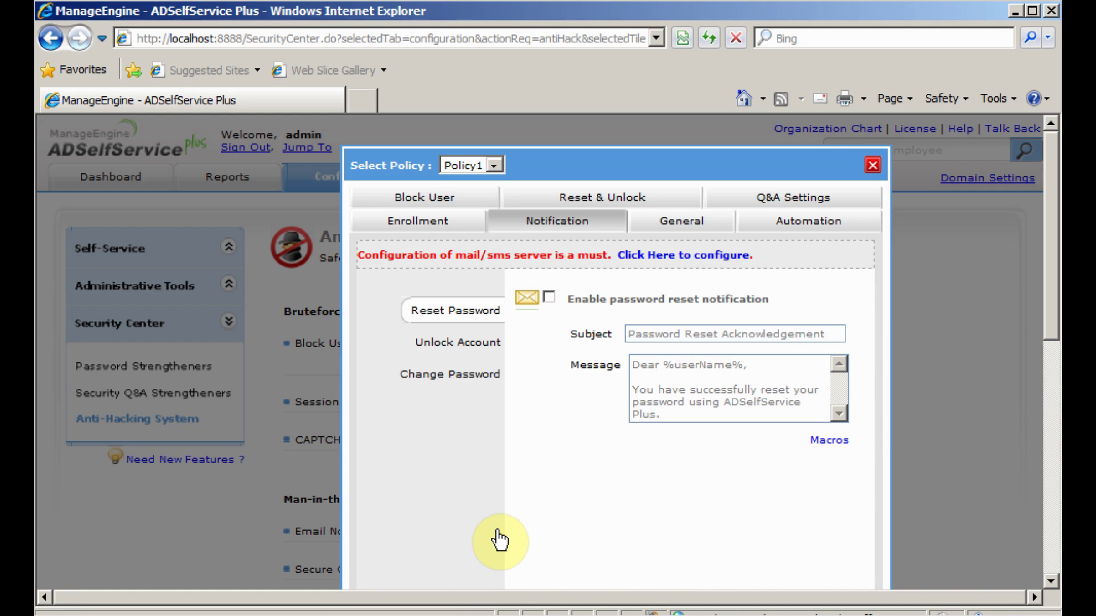
pyautogui.click(477, 342)
pyautogui.click(467, 377)
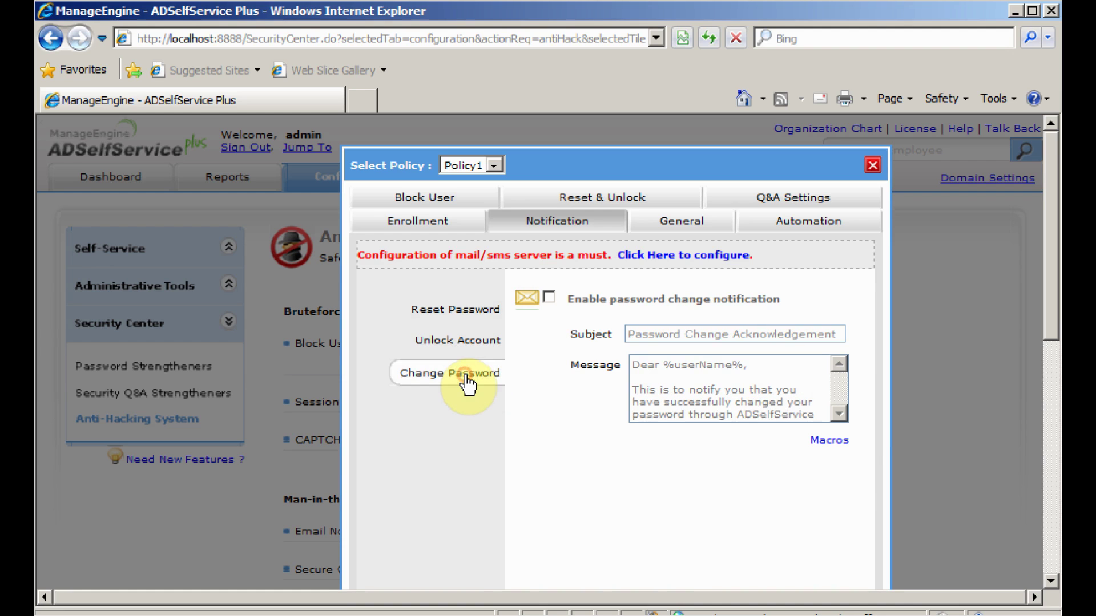
pyautogui.click(872, 166)
pyautogui.scroll(-3, 692, 365)
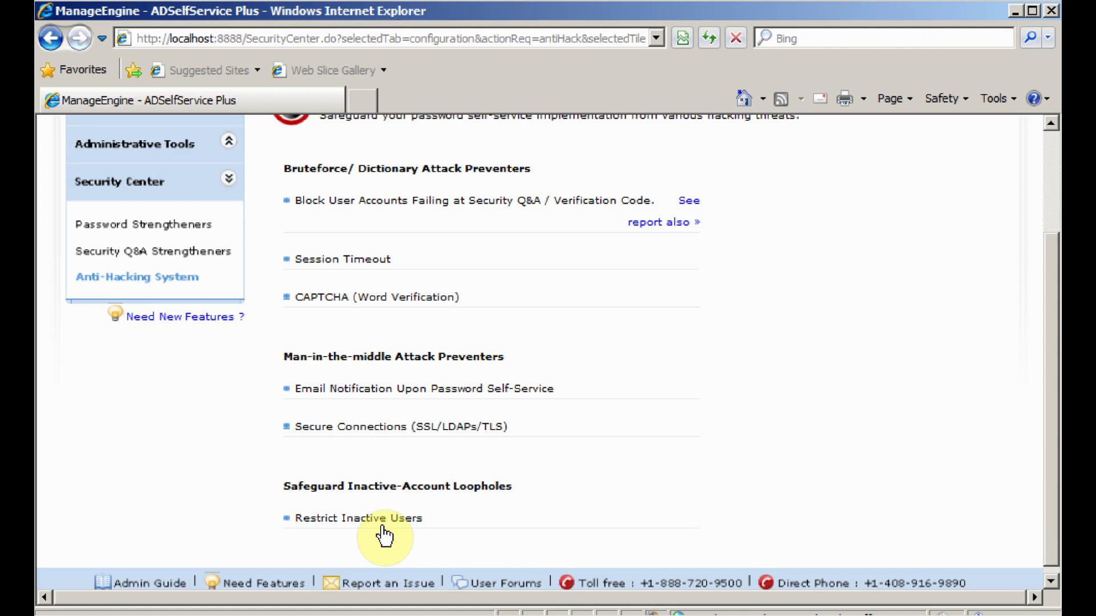
pyautogui.click(395, 431)
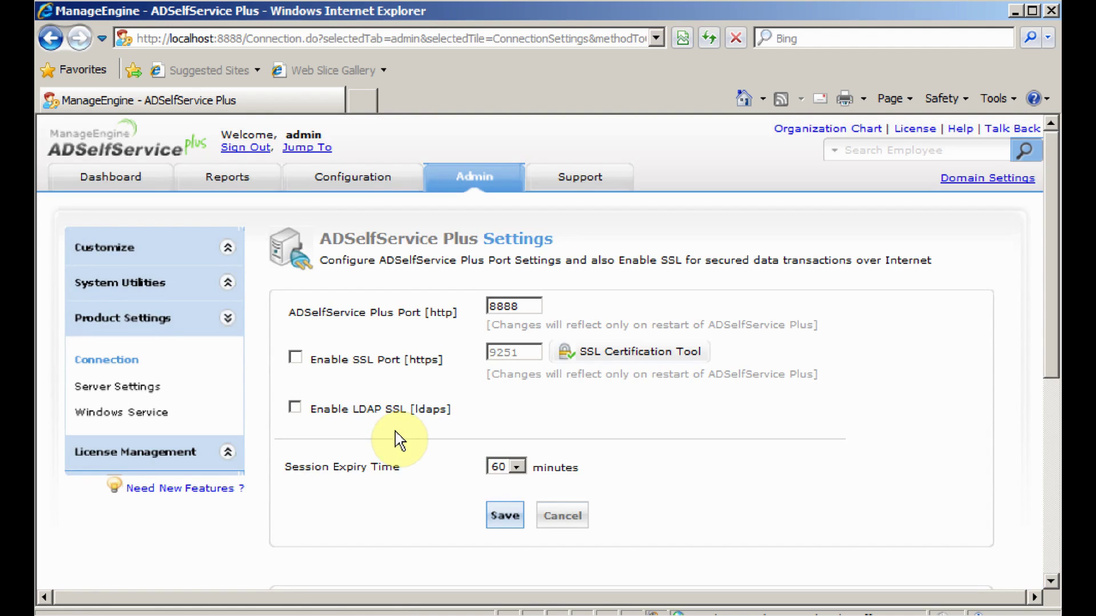
# Step: Enable the SSL port 9251 and return to the Dashboard
pyautogui.click(296, 358)
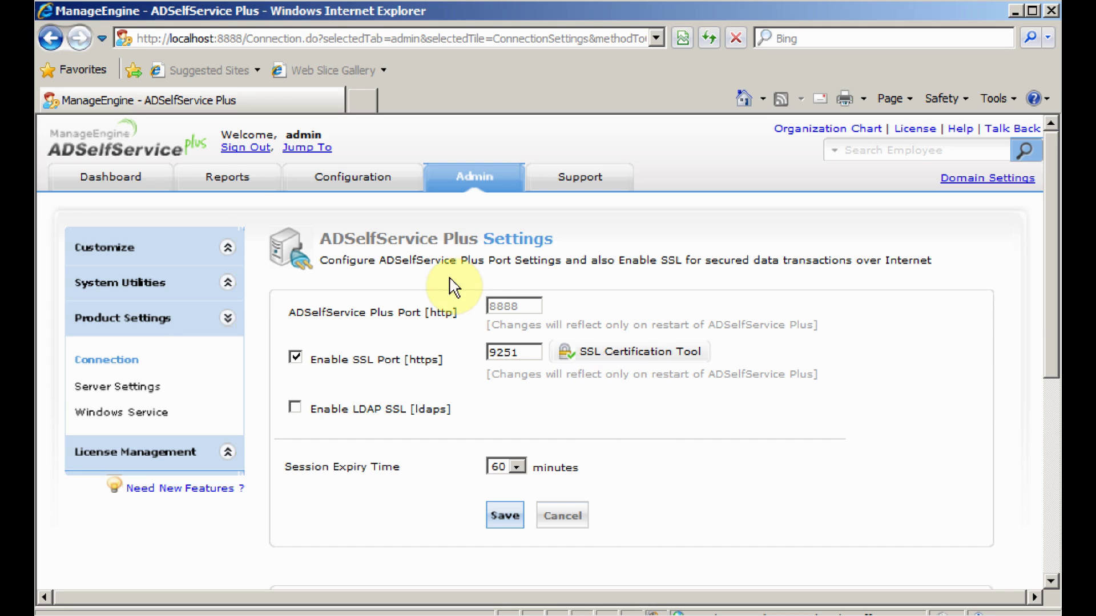
pyautogui.click(127, 180)
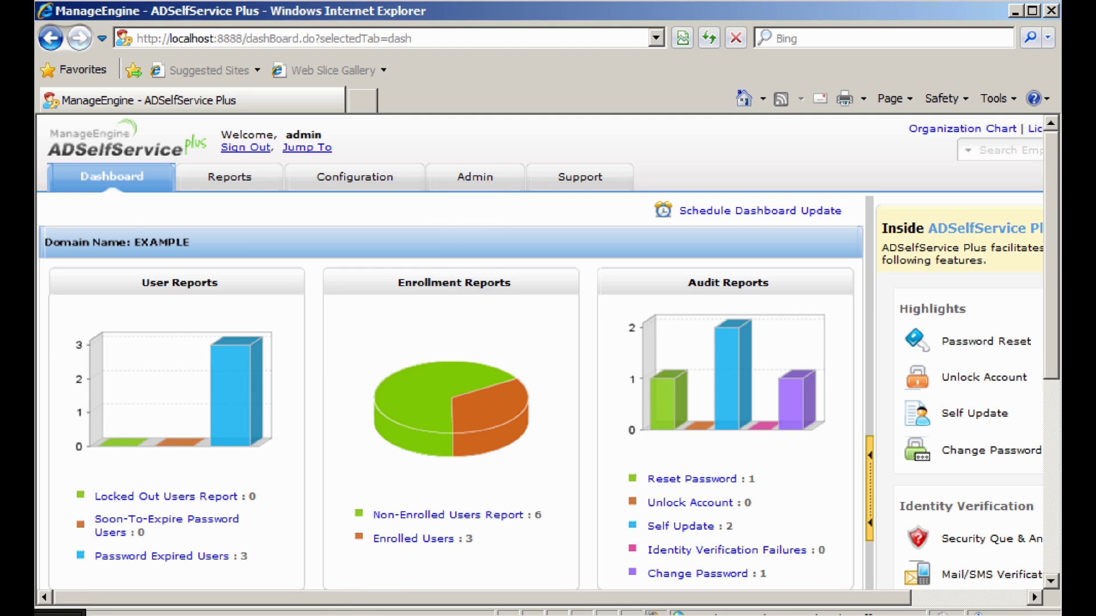
pyautogui.click(473, 178)
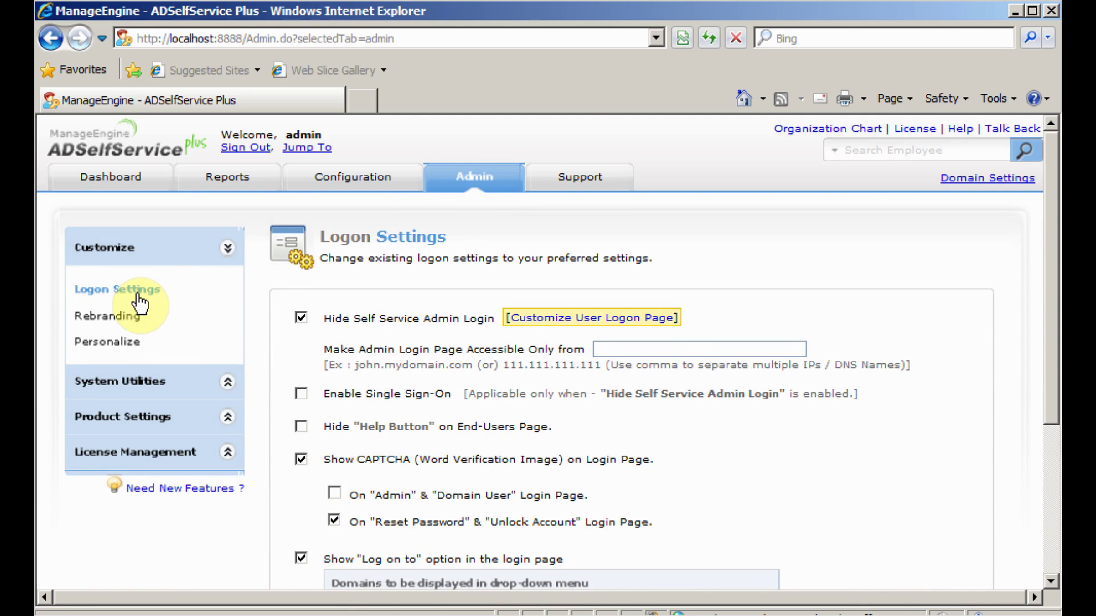
pyautogui.click(582, 320)
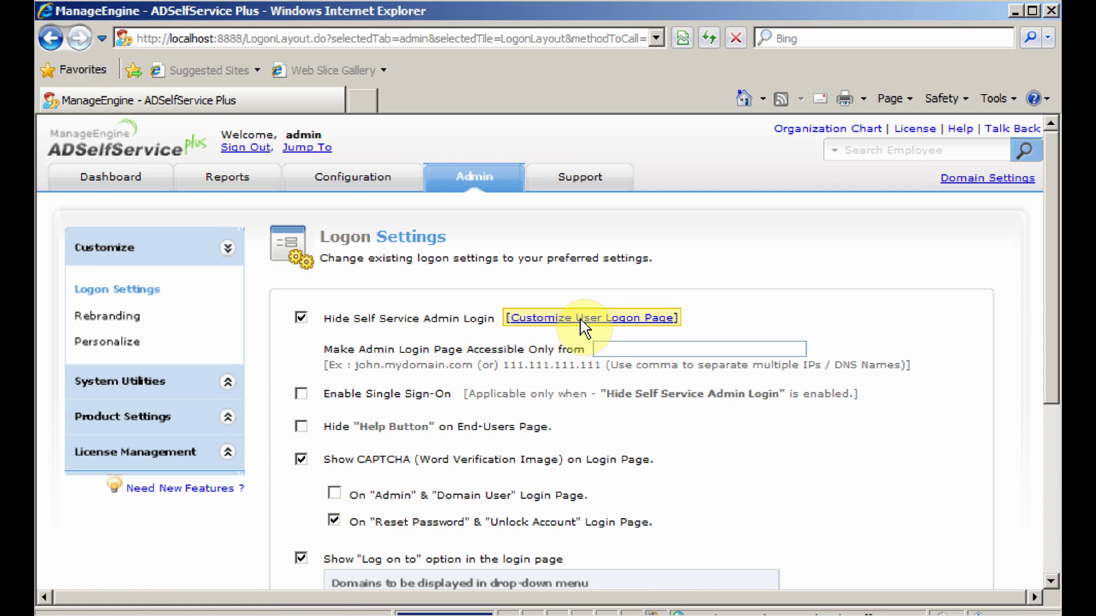
pyautogui.click(962, 246)
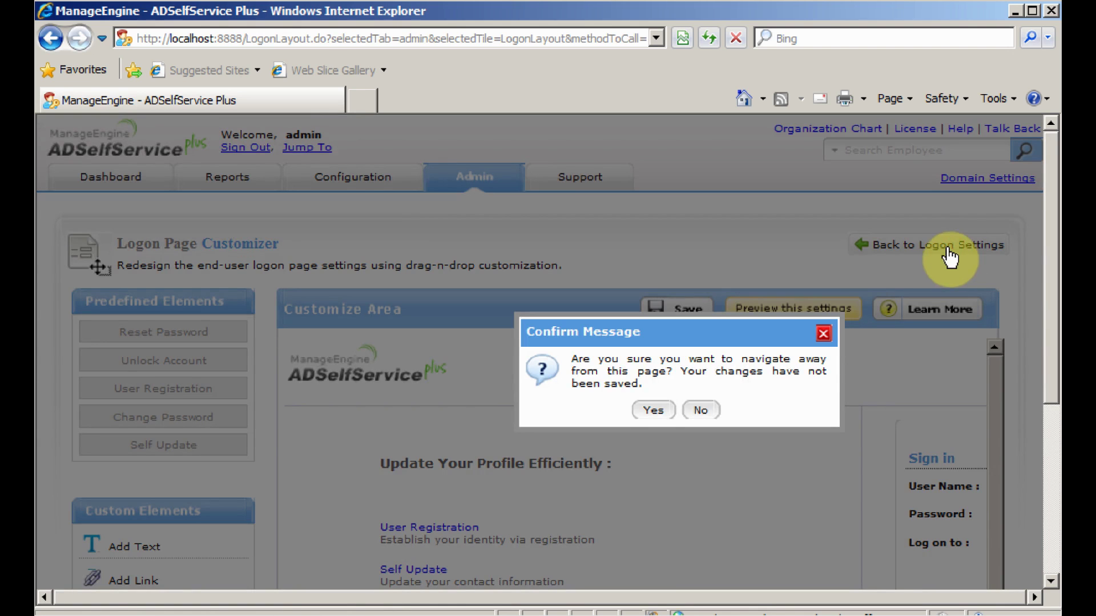
pyautogui.click(650, 410)
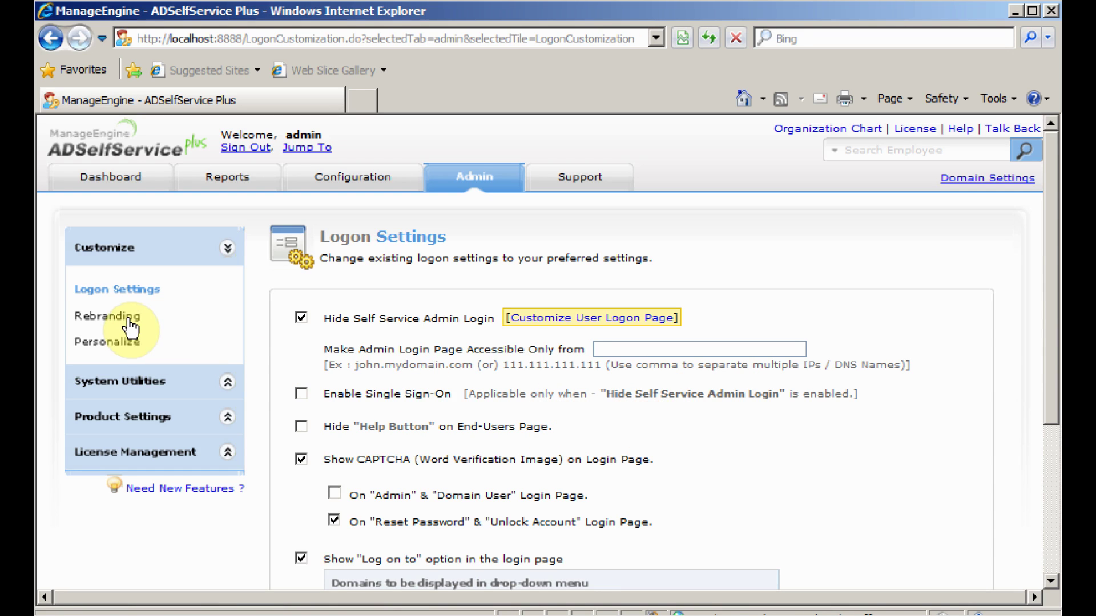
pyautogui.click(129, 317)
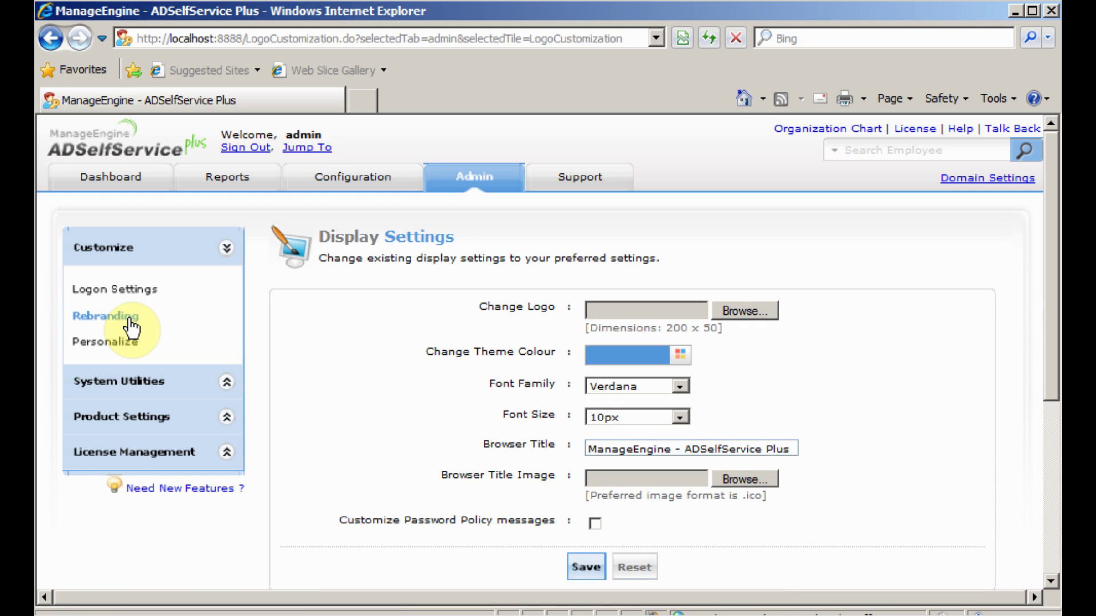
pyautogui.click(130, 184)
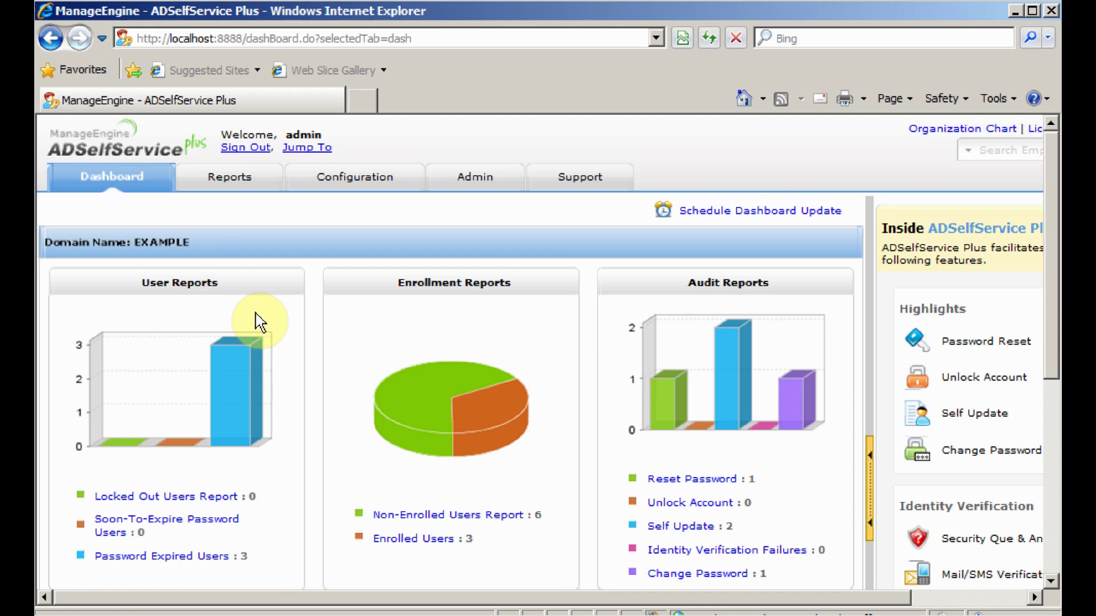
pyautogui.scroll(-3, 262, 323)
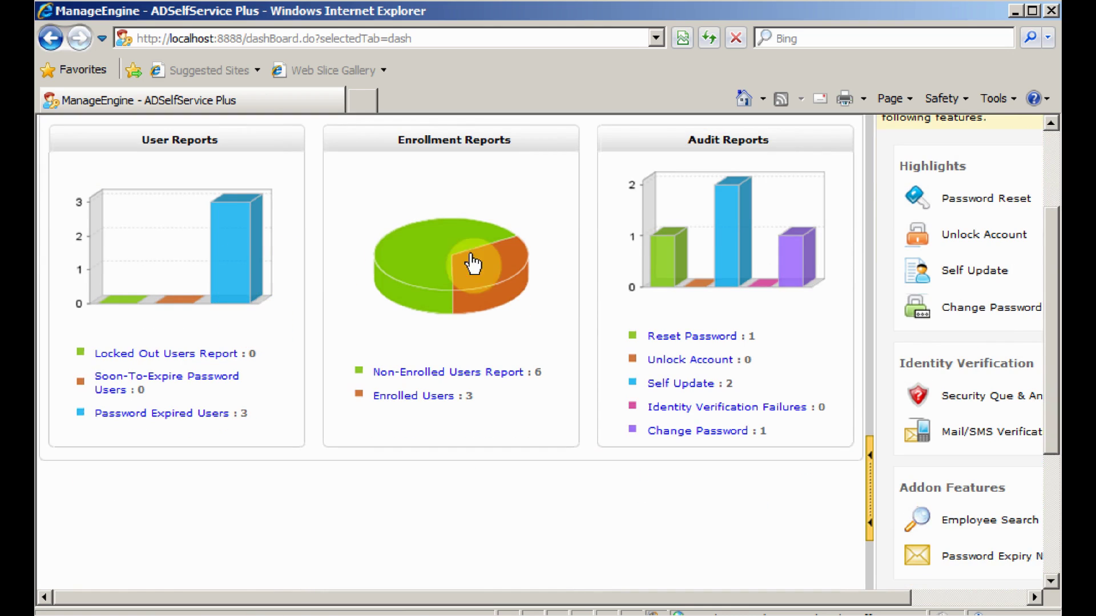
pyautogui.moveTo(485, 278)
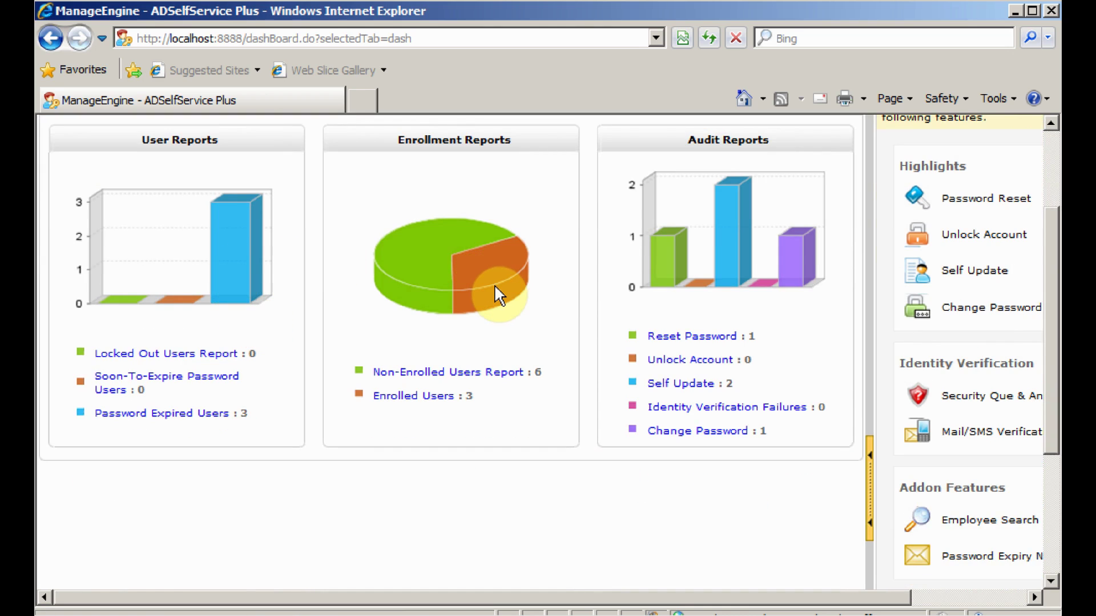
pyautogui.scroll(2, 494, 284)
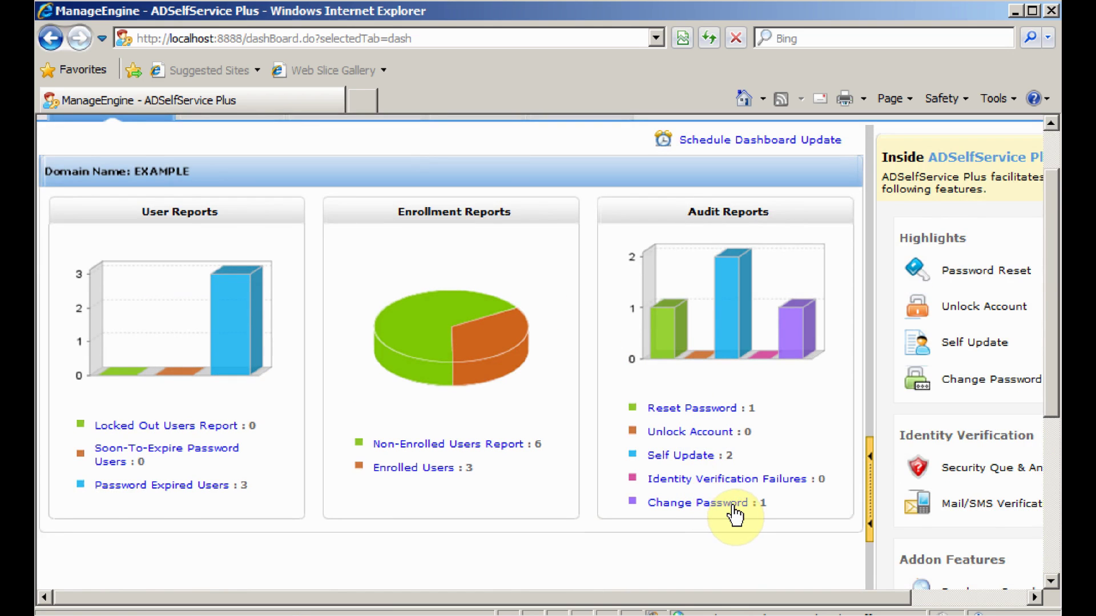
pyautogui.scroll(2, 599, 435)
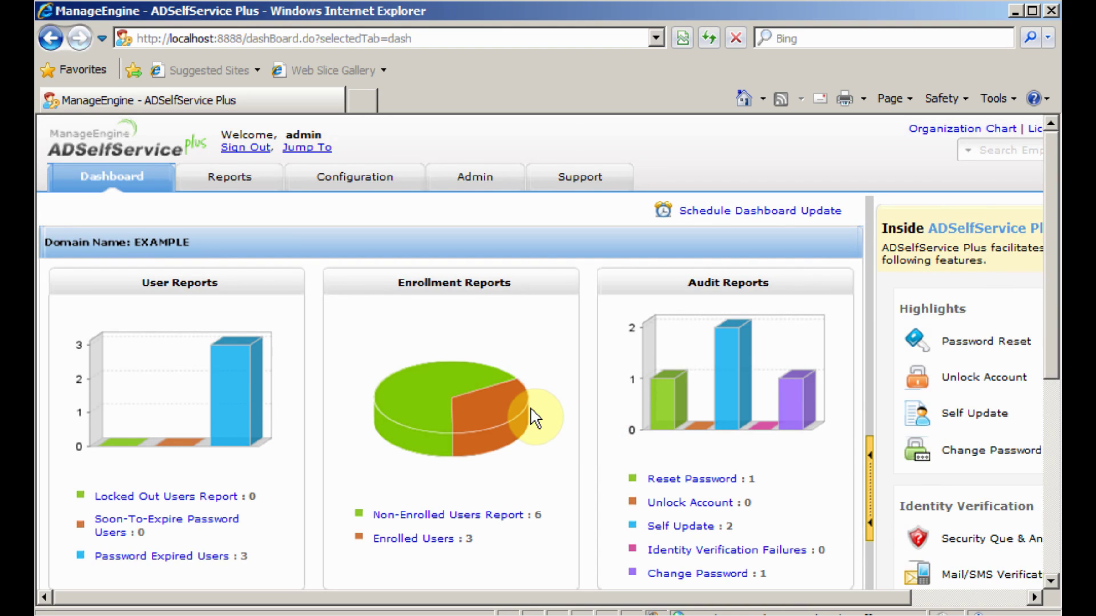
pyautogui.click(244, 182)
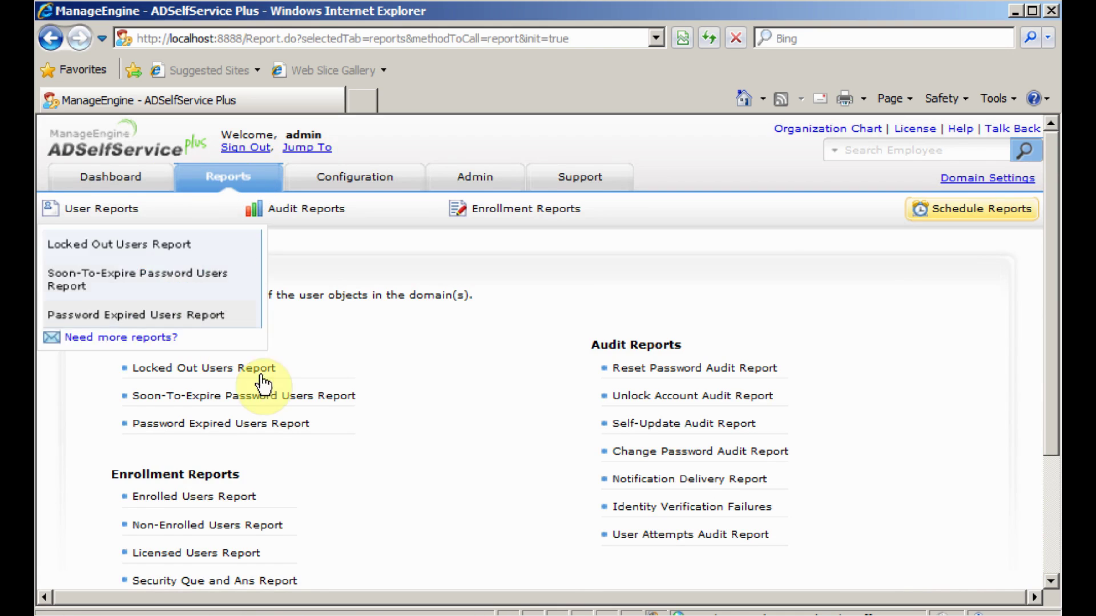
pyautogui.scroll(-2, 375, 452)
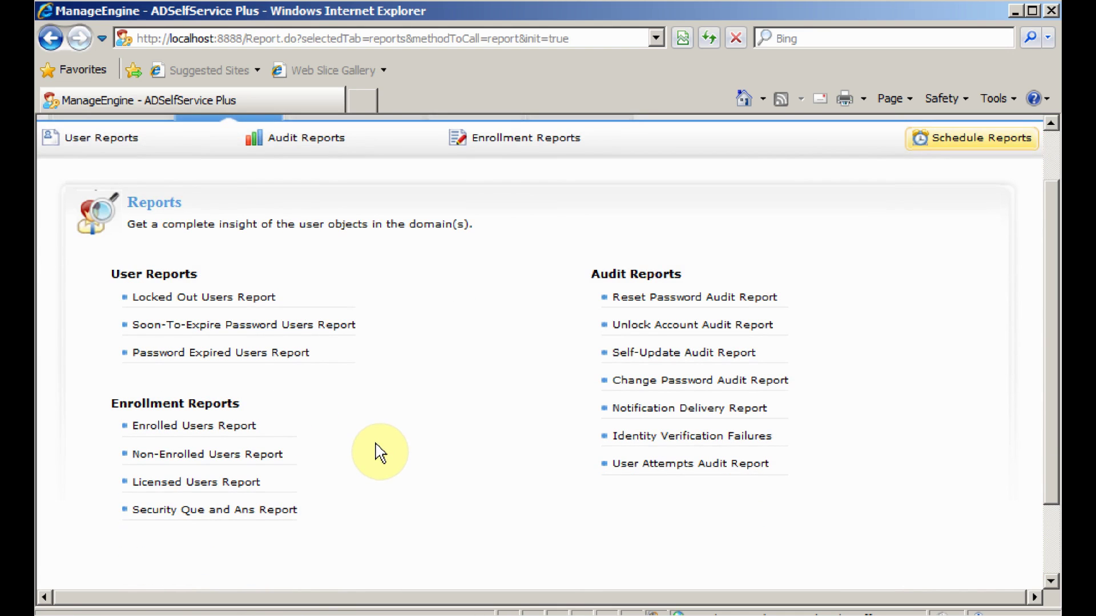
pyautogui.click(626, 230)
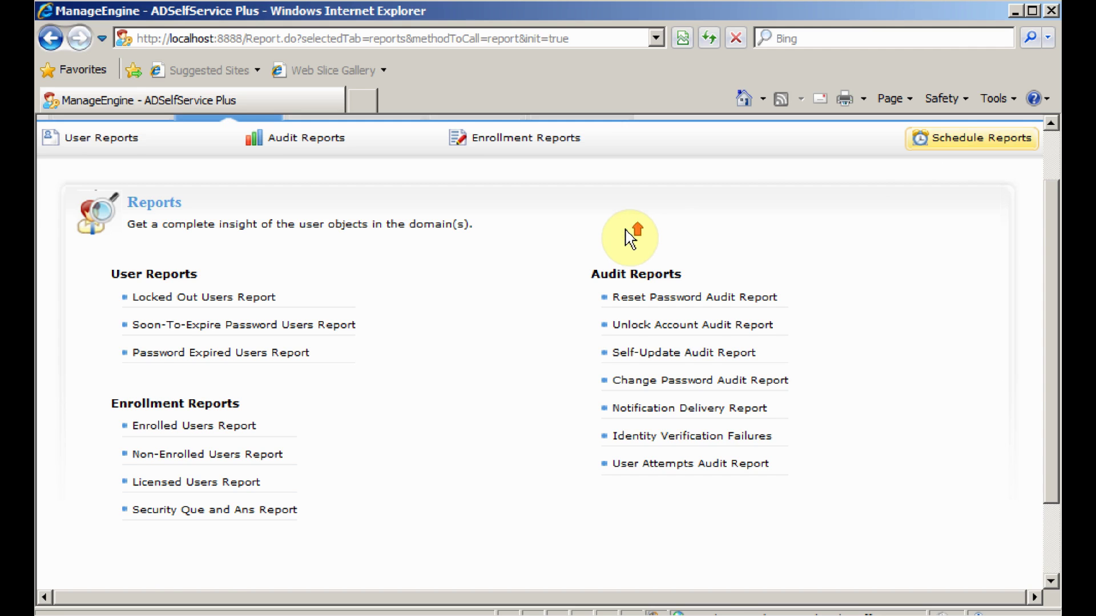
pyautogui.scroll(2, 626, 231)
pyautogui.click(124, 178)
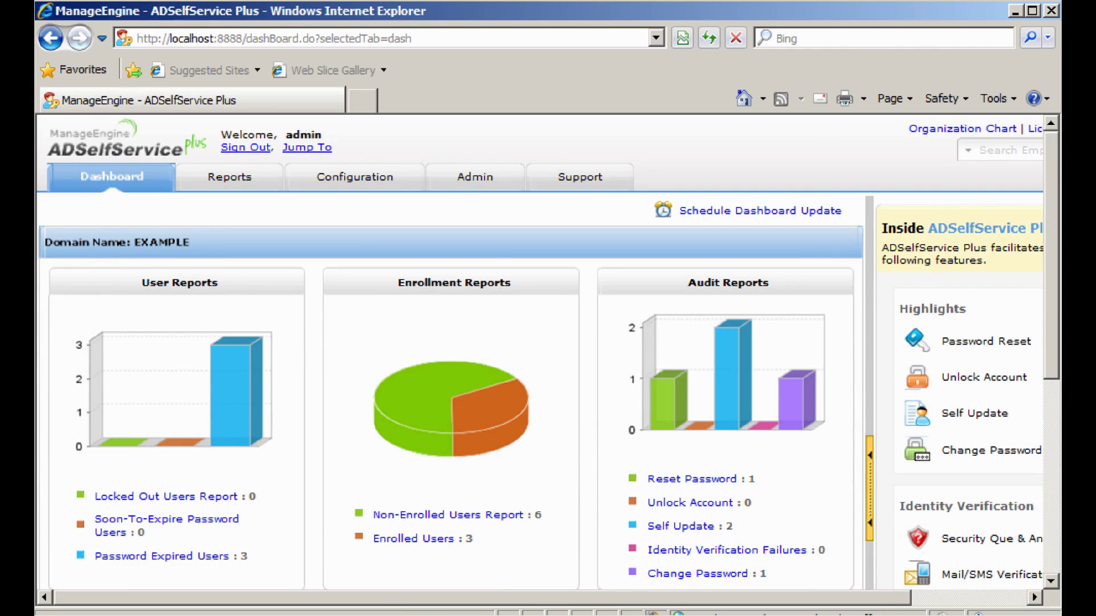